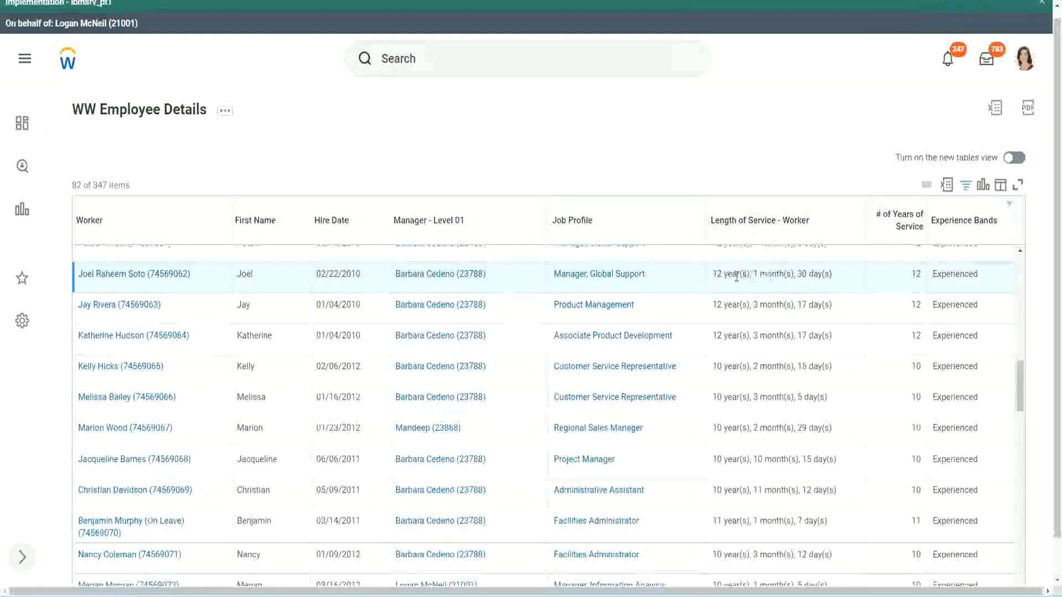
Compare the length of service with the number of years of service for the Global Support manager, administrative assistant and project manager rows
{"action": "left_click_drag", "start_coordinate": [713, 277], "coordinate": [718, 277]}
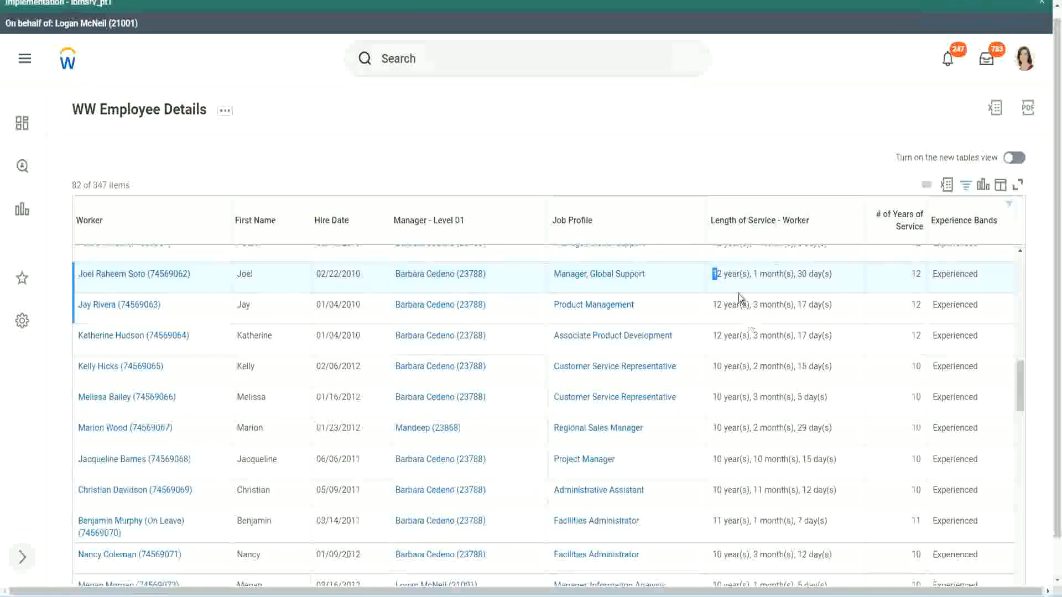
{"action": "left_click", "coordinate": [749, 274]}
{"action": "left_click_drag", "start_coordinate": [713, 274], "coordinate": [814, 274]}
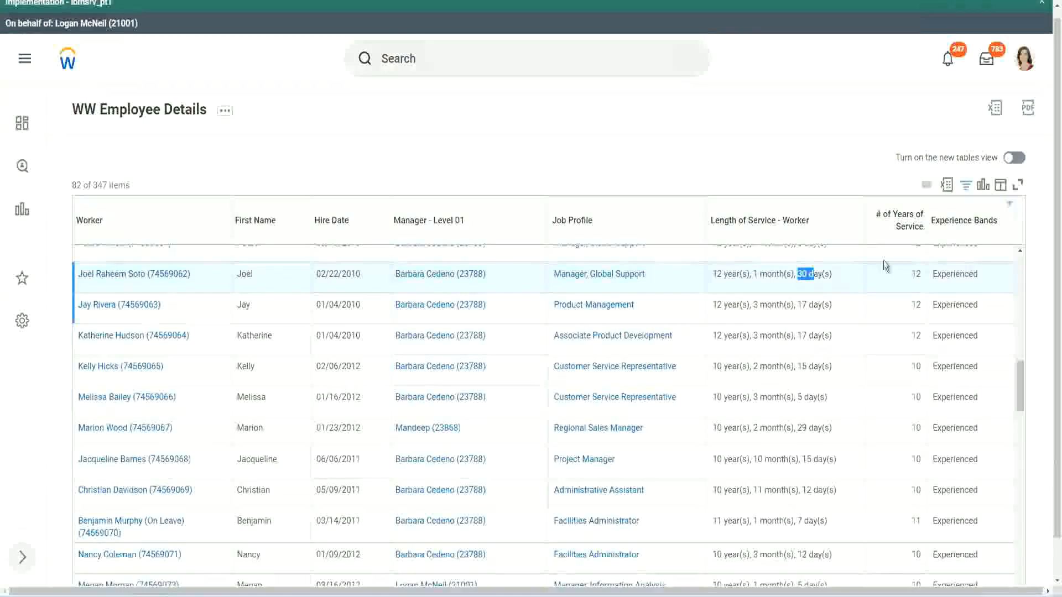
{"action": "double_click", "coordinate": [915, 274]}
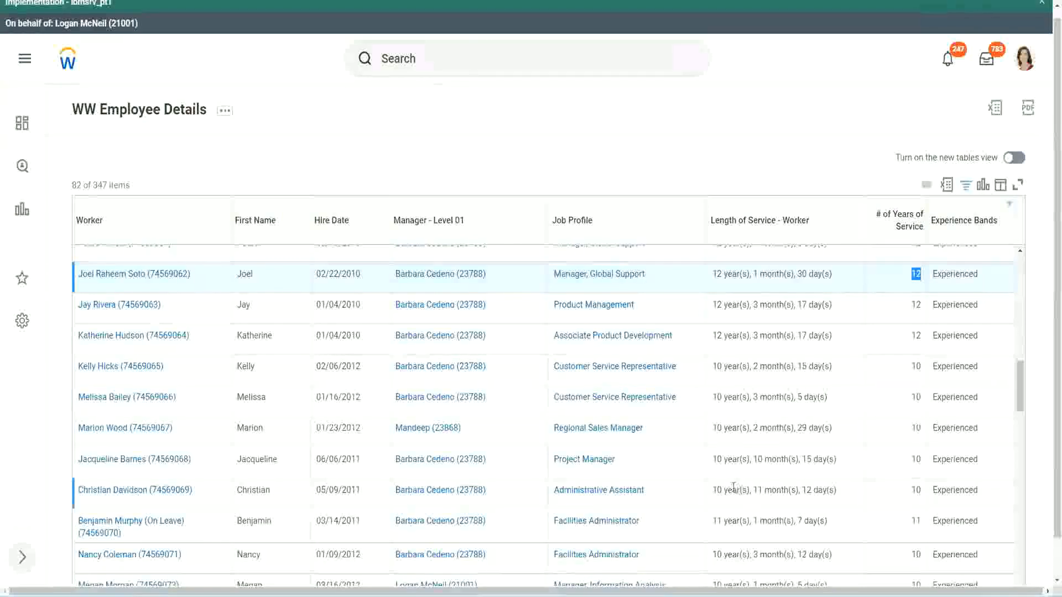
{"action": "left_click", "coordinate": [732, 490]}
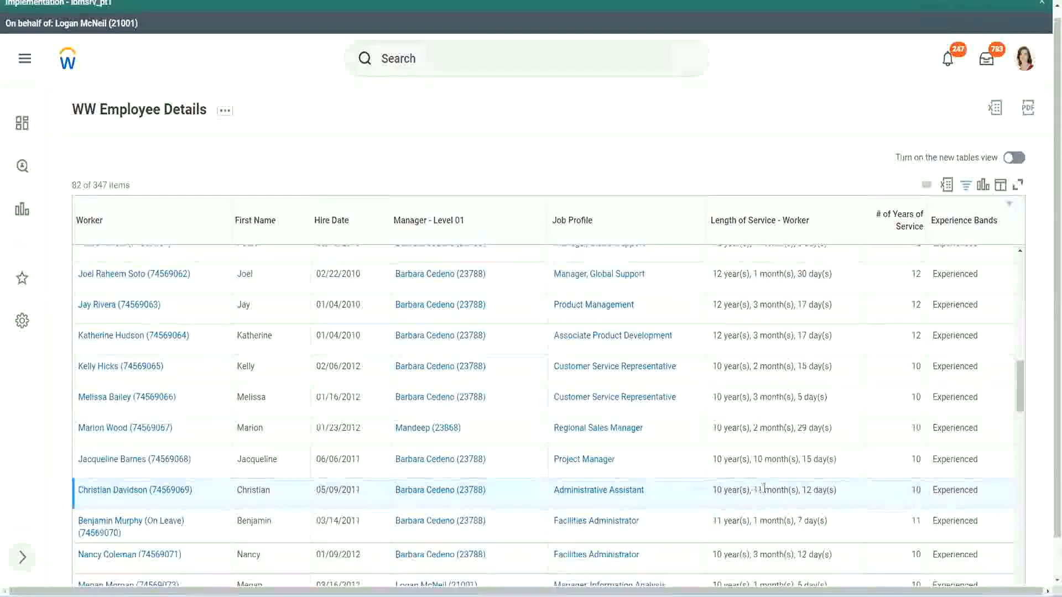
{"action": "left_click_drag", "start_coordinate": [755, 489], "coordinate": [814, 490]}
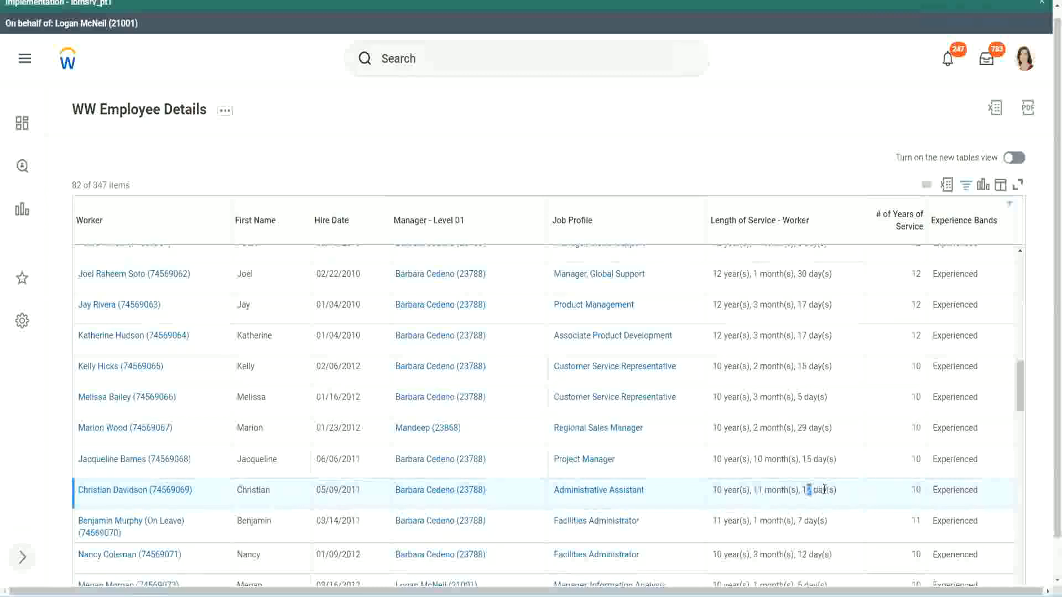
{"action": "left_click", "coordinate": [824, 489]}
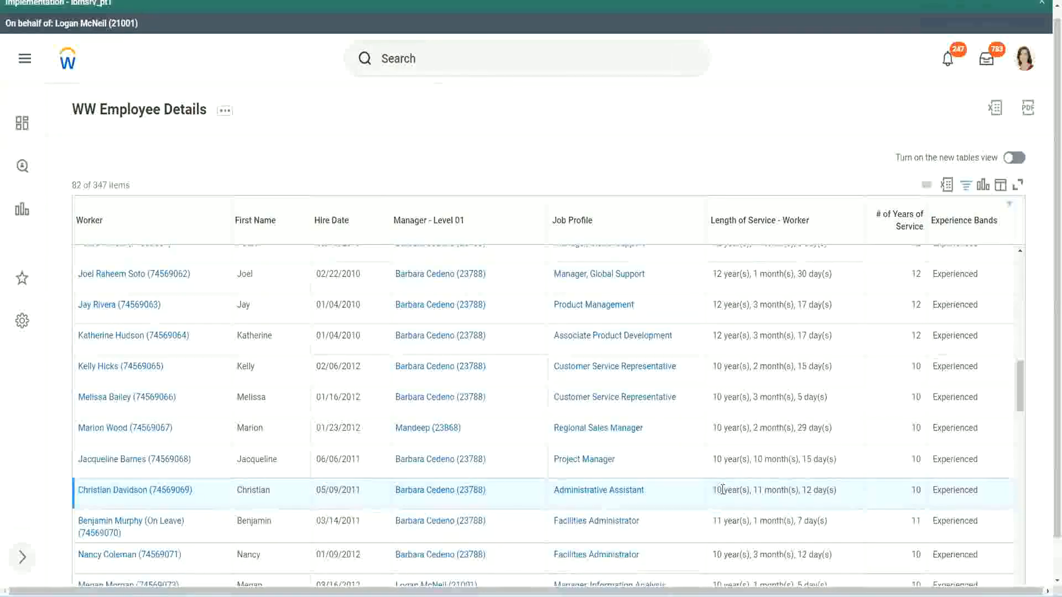
{"action": "double_click", "coordinate": [915, 491]}
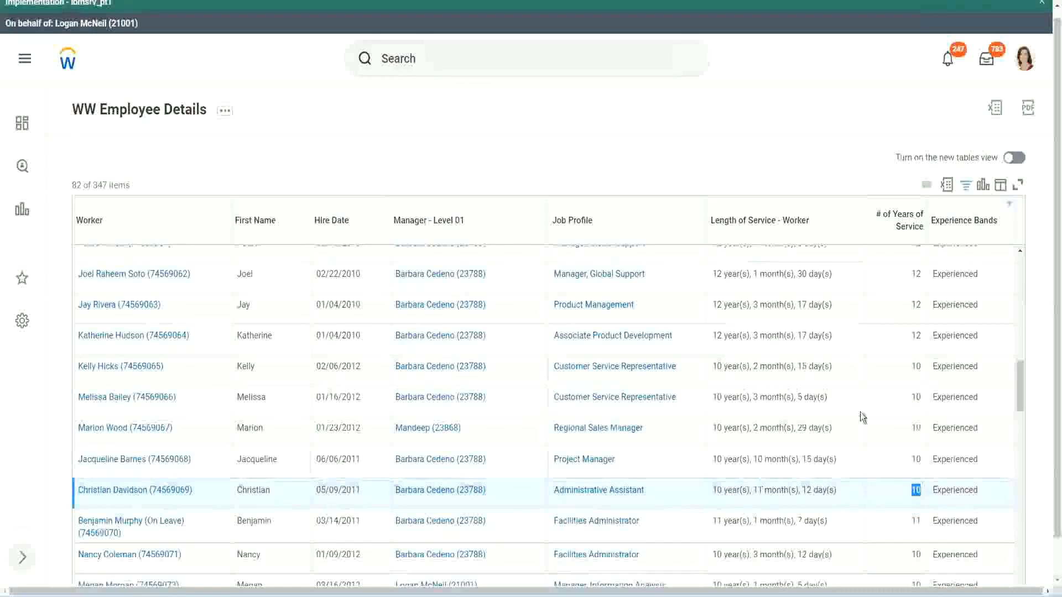
{"action": "left_click", "coordinate": [913, 348]}
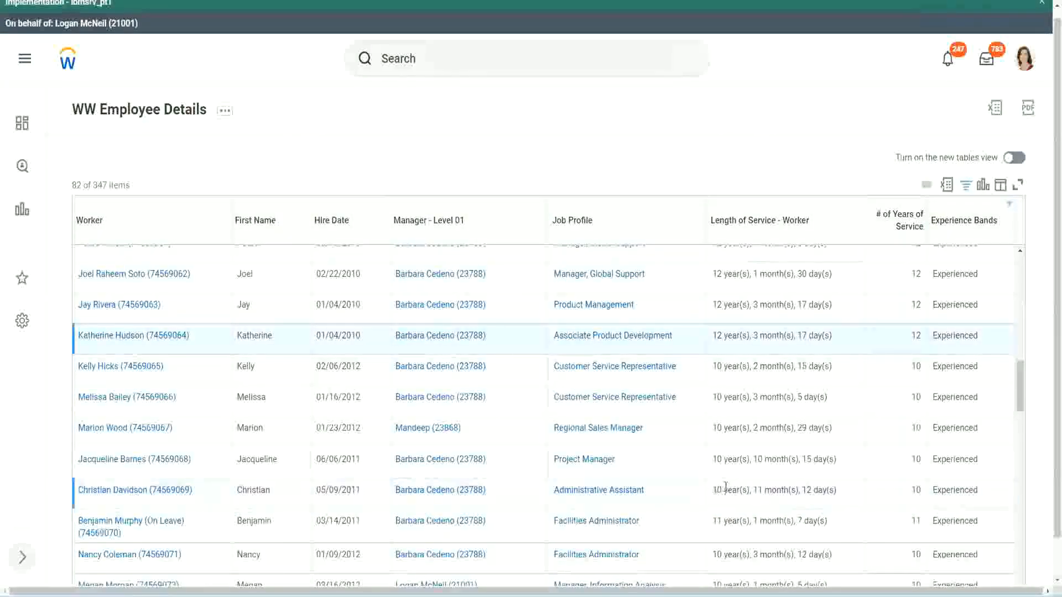
{"action": "left_click_drag", "start_coordinate": [713, 489], "coordinate": [726, 488]}
{"action": "left_click", "coordinate": [803, 487]}
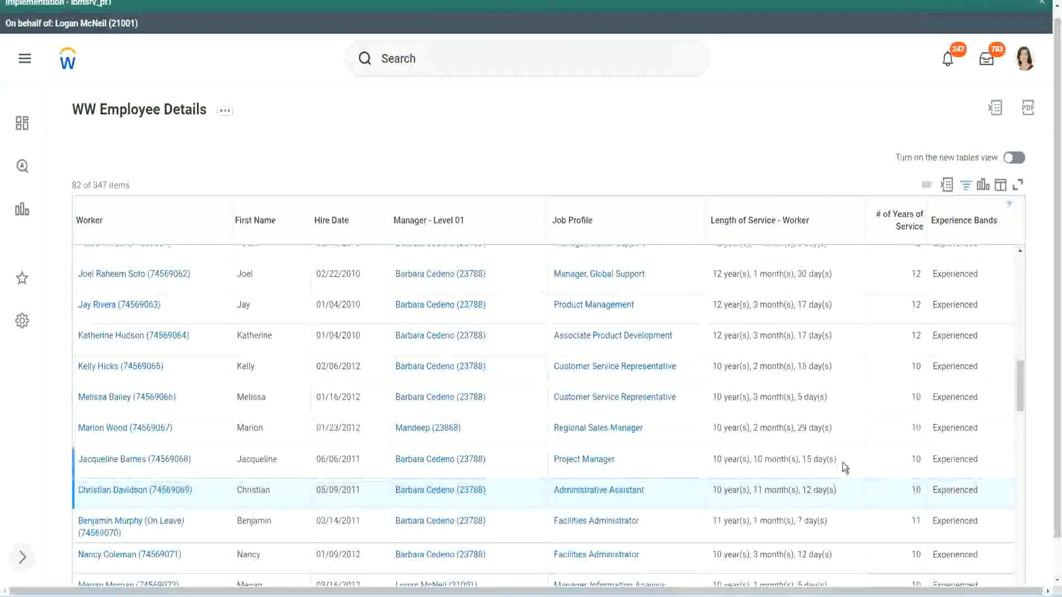
{"action": "double_click", "coordinate": [919, 274]}
{"action": "left_click_drag", "start_coordinate": [713, 274], "coordinate": [847, 274]}
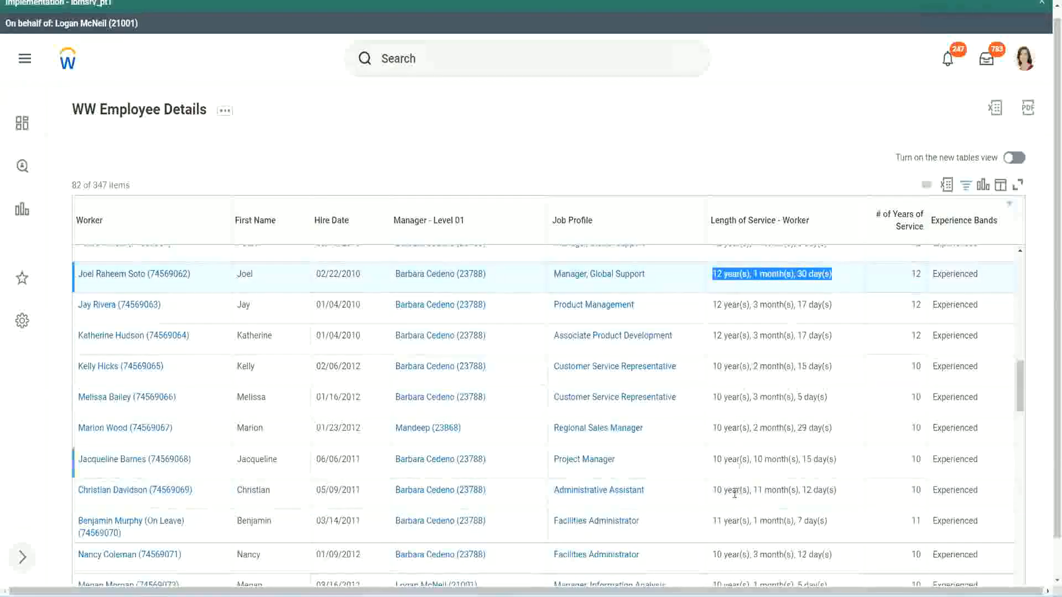
{"action": "left_click", "coordinate": [824, 489]}
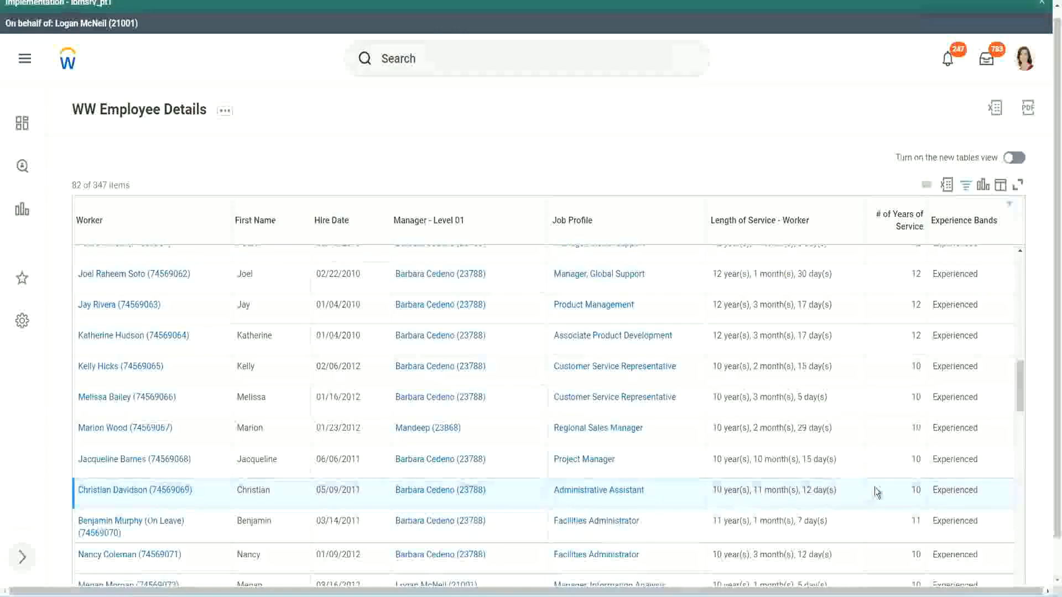
{"action": "double_click", "coordinate": [915, 490]}
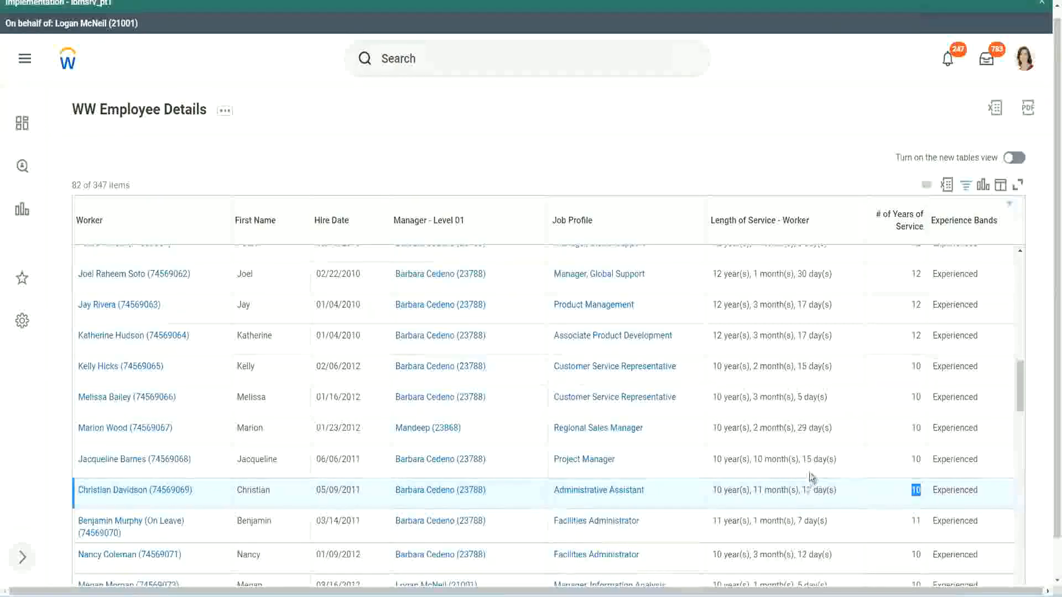
{"action": "left_click", "coordinate": [877, 494]}
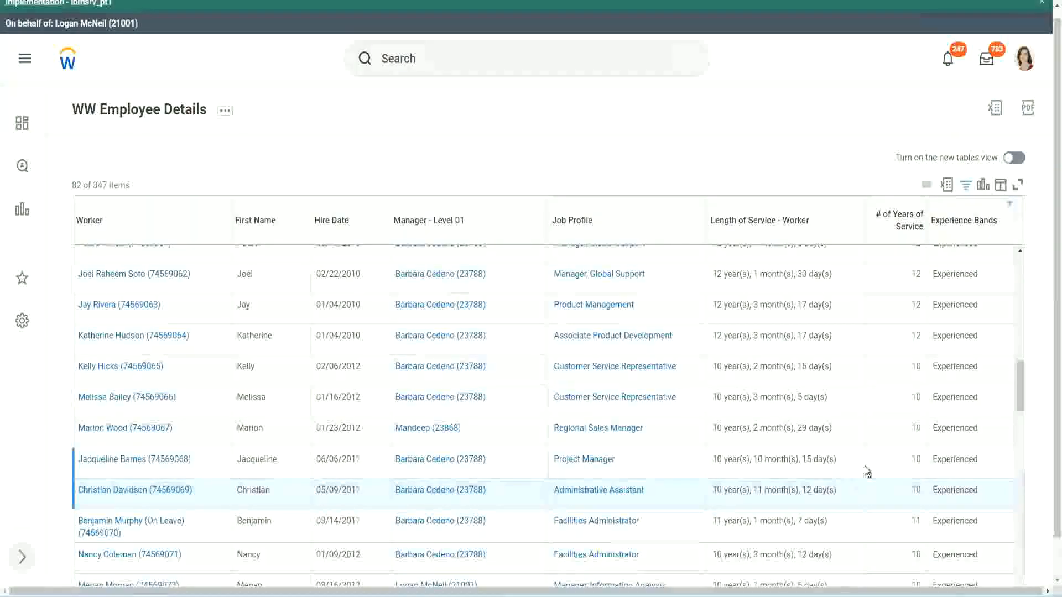
{"action": "left_click", "coordinate": [886, 459]}
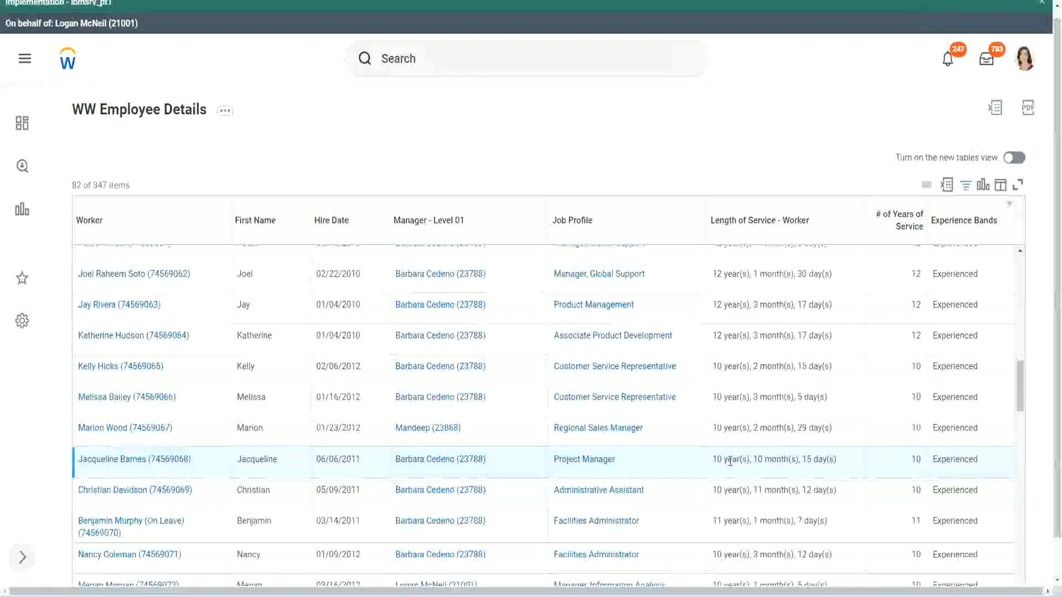
{"action": "double_click", "coordinate": [758, 460]}
{"action": "left_click", "coordinate": [793, 460]}
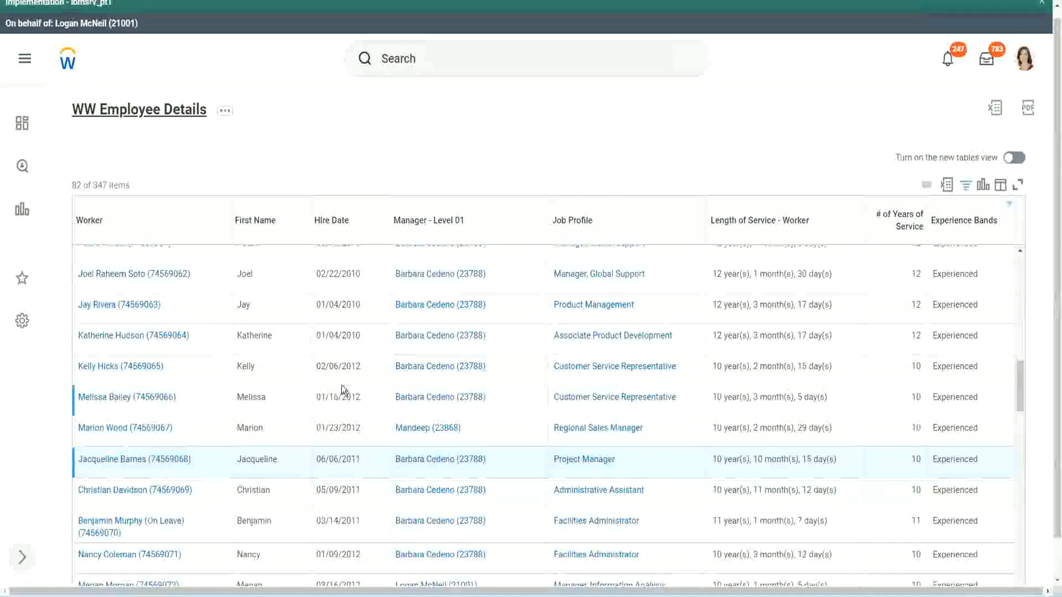
Open the calculated field behind the report's Experience Bands column in a new tab and dismiss the implementation banner
{"action": "scroll", "coordinate": [346, 387], "scroll_direction": "down", "scroll_amount": 5}
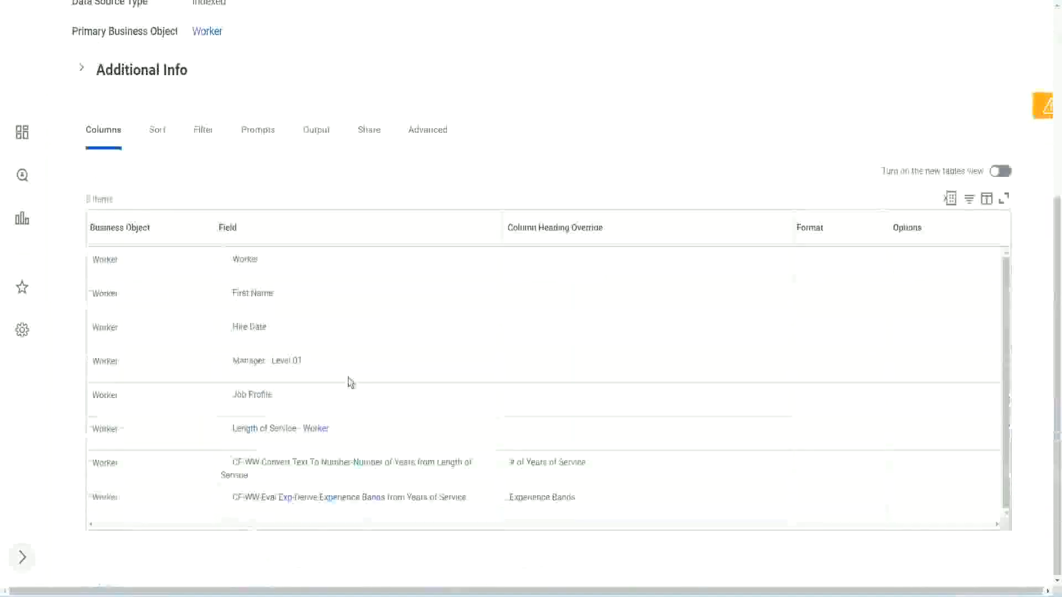
{"action": "right_click", "coordinate": [288, 503]}
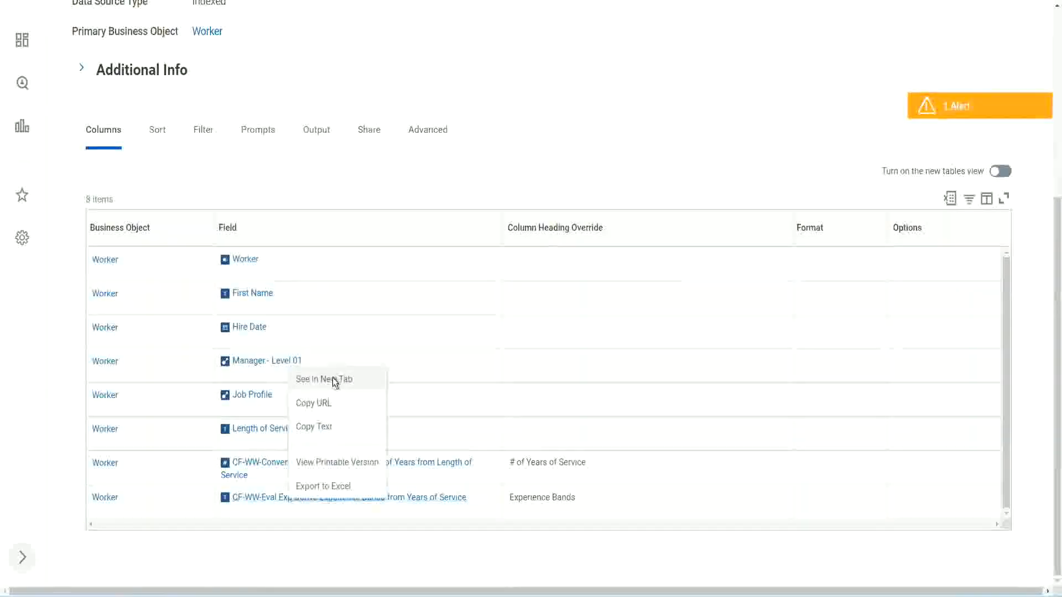
{"action": "left_click", "coordinate": [333, 379]}
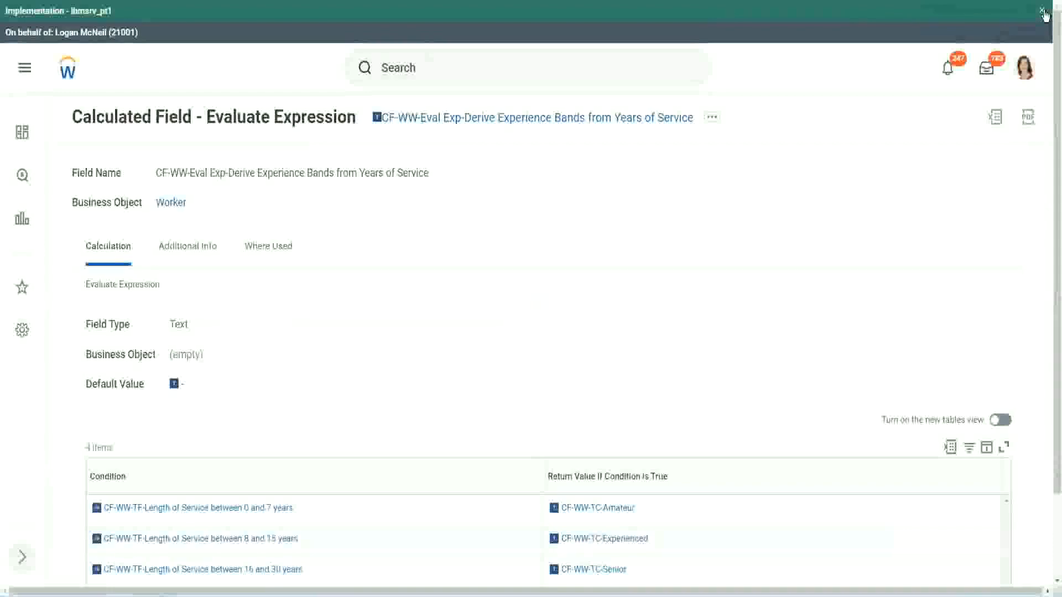
{"action": "left_click", "coordinate": [1043, 11]}
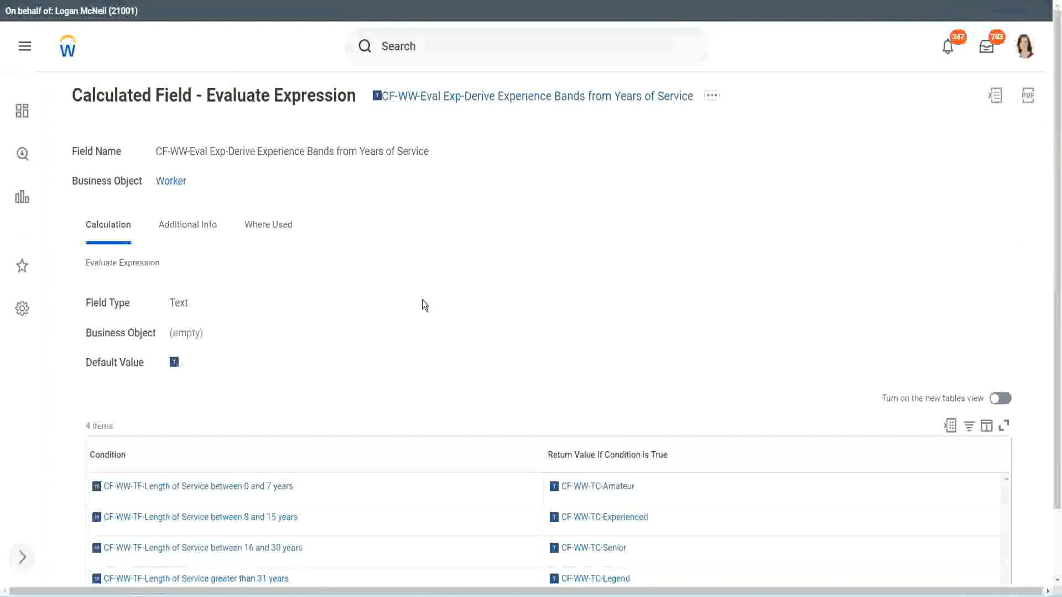
{"action": "scroll", "coordinate": [443, 295], "scroll_direction": "down", "scroll_amount": 1}
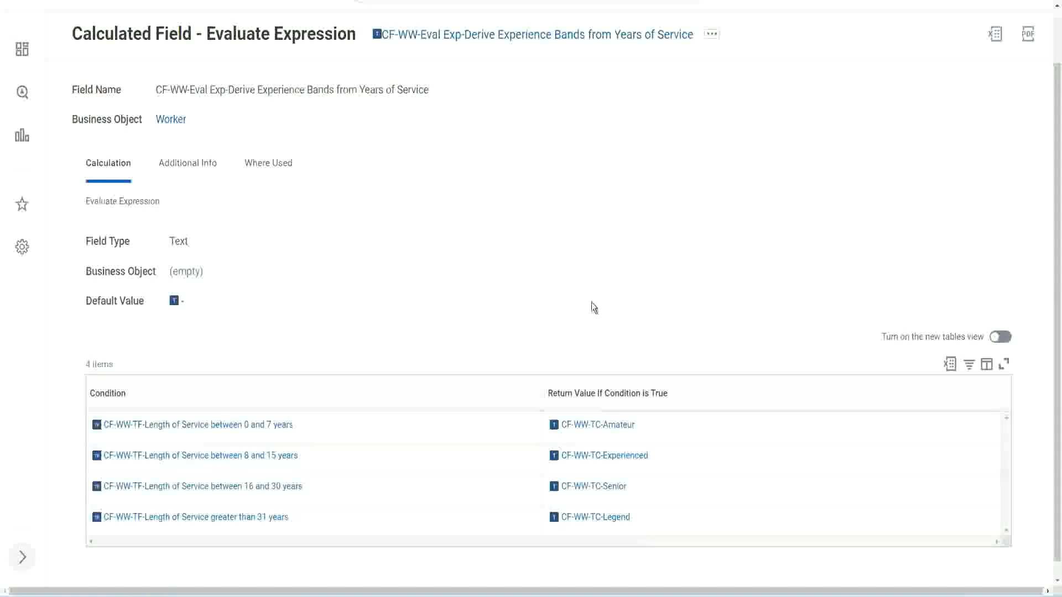
Copy the name of the calculated field CF-WW-Eval Exp-Derive Experience Bands from Years of Service
{"action": "left_click", "coordinate": [481, 391]}
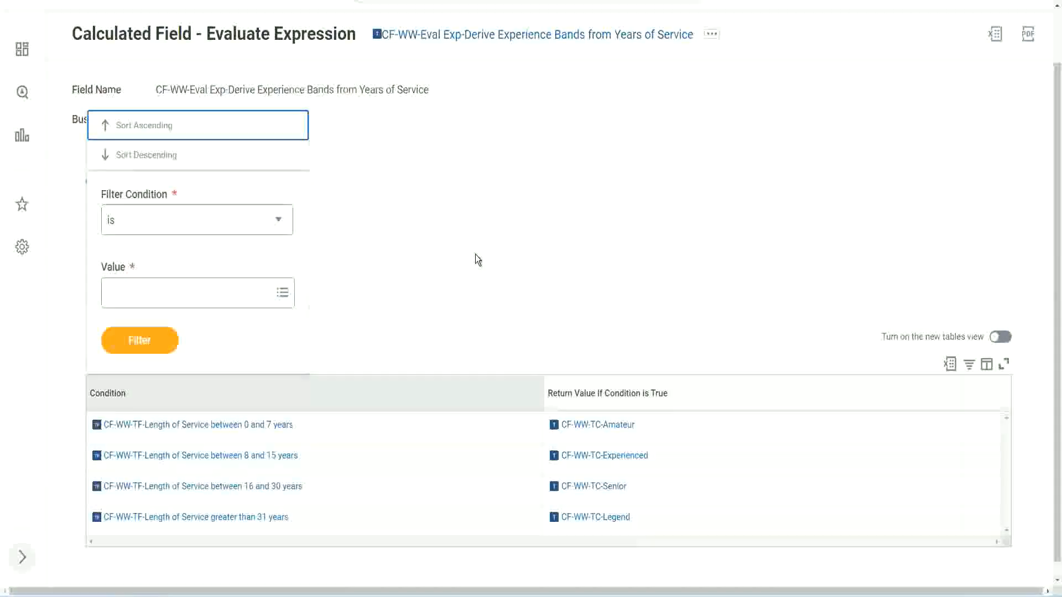
{"action": "left_click", "coordinate": [474, 254]}
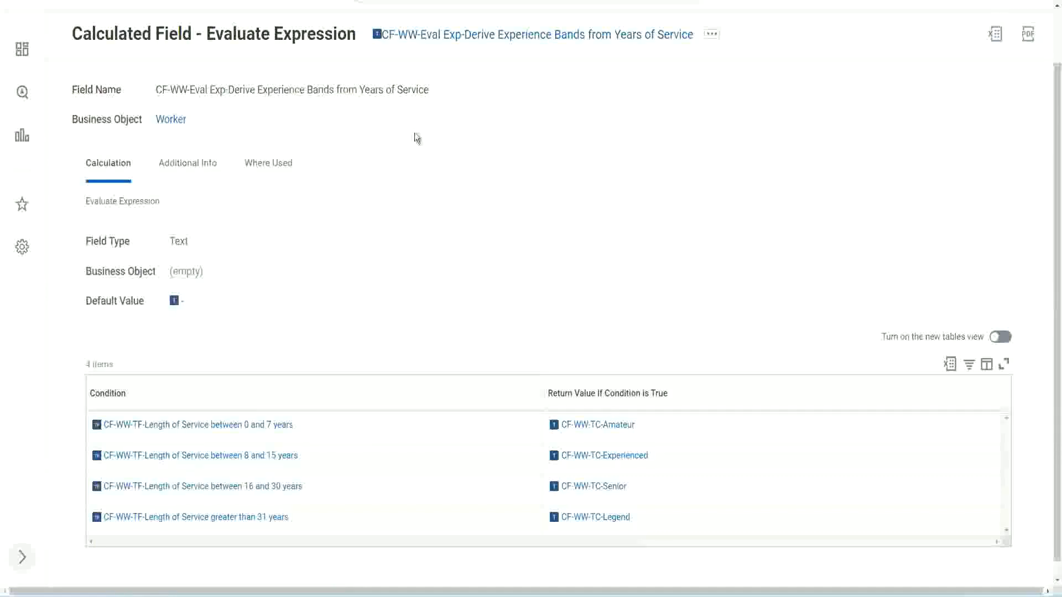
{"action": "right_click", "coordinate": [466, 40]}
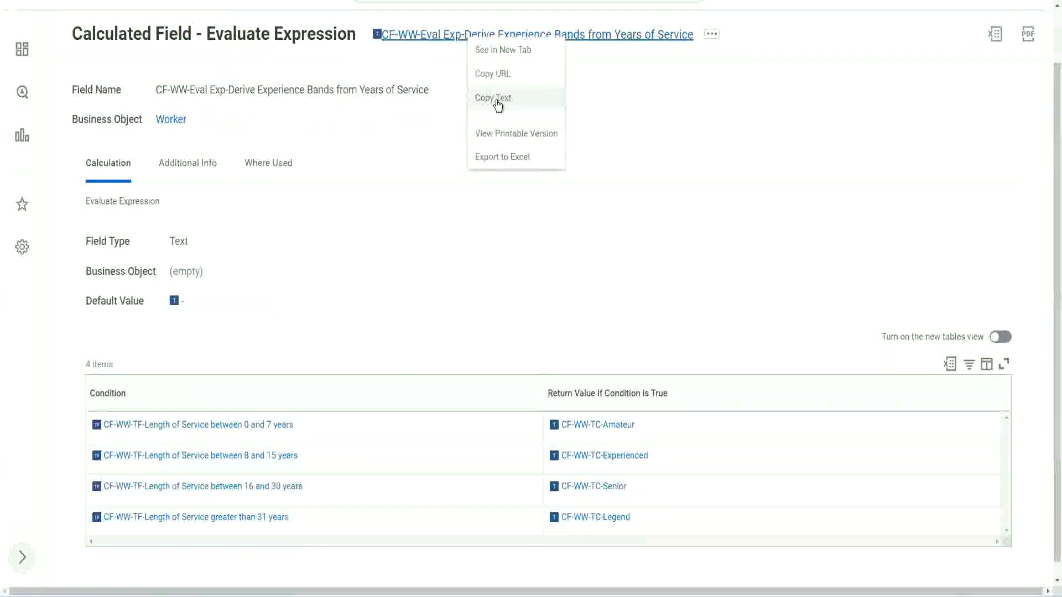
{"action": "left_click", "coordinate": [498, 102]}
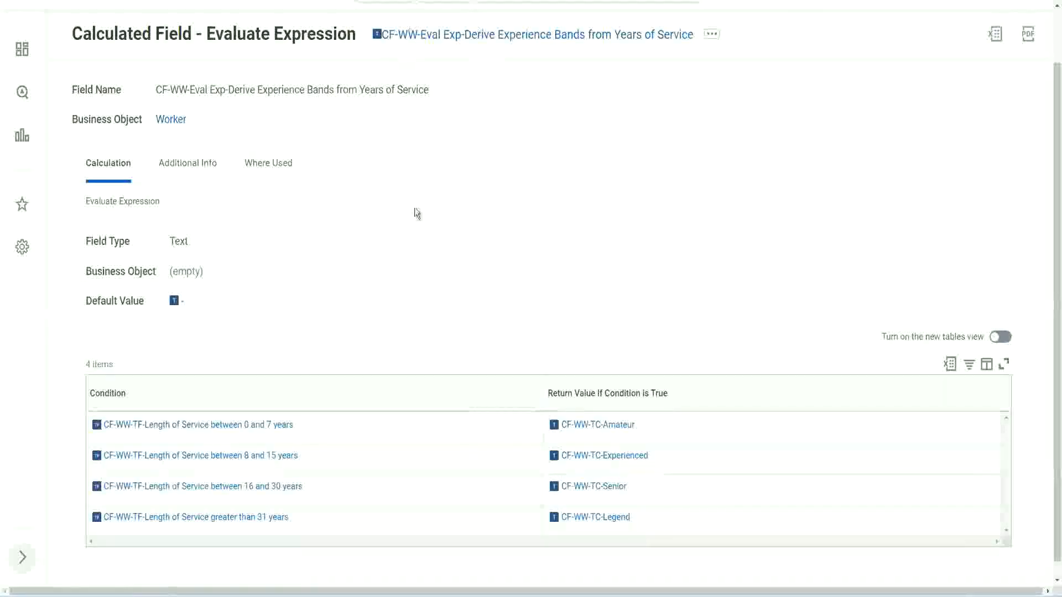
Return to the custom report definition, search for "create cal field" and open the Create Calculated Field task
{"action": "scroll", "coordinate": [414, 219], "scroll_direction": "up", "scroll_amount": 1}
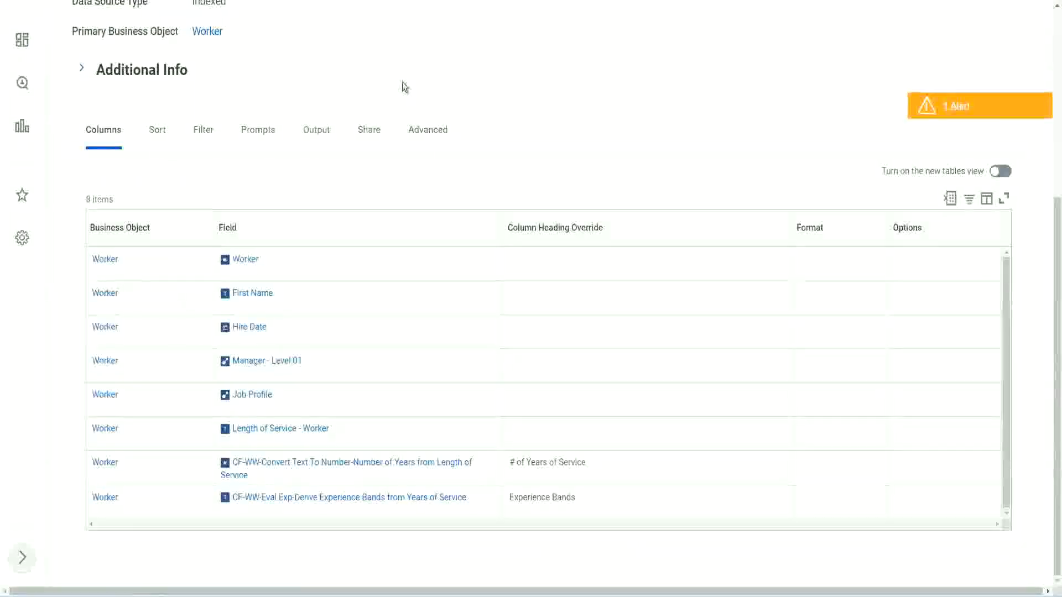
{"action": "scroll", "coordinate": [430, 69], "scroll_direction": "up", "scroll_amount": 5}
{"action": "left_click", "coordinate": [431, 68]}
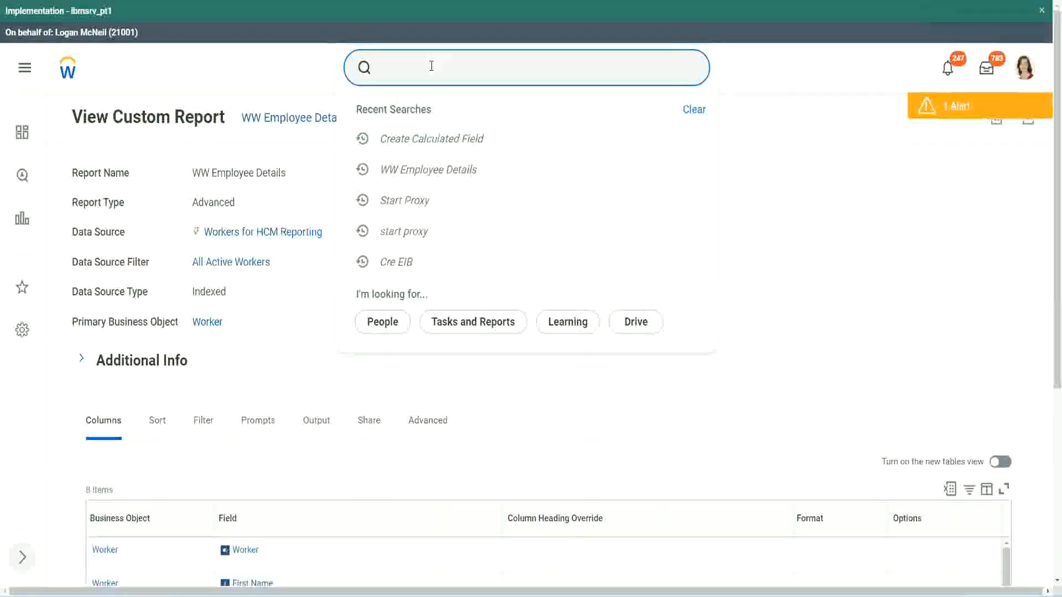
{"action": "type", "text": "create cal field"}
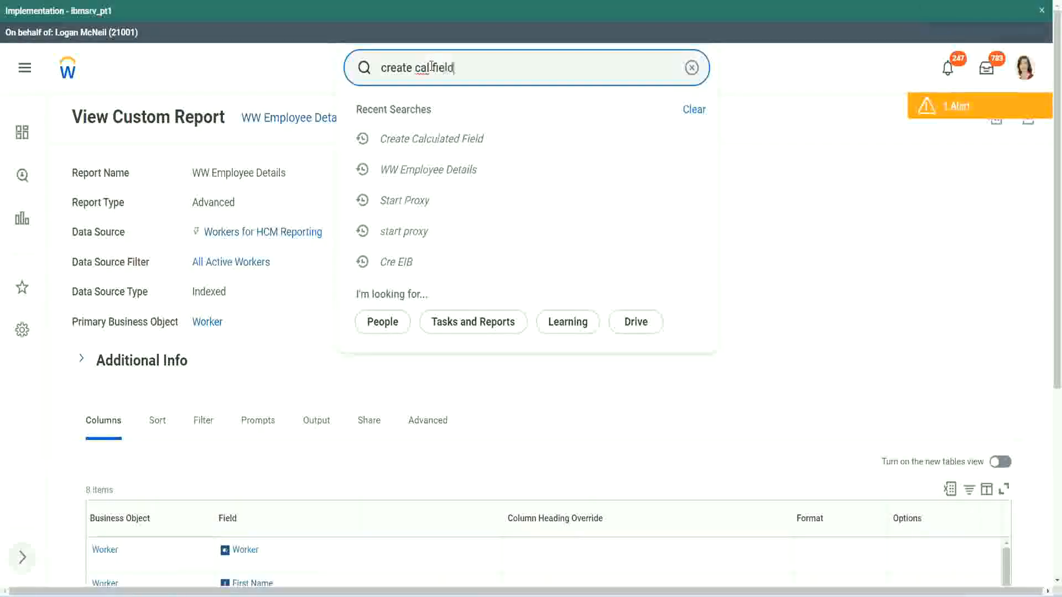
{"action": "left_click", "coordinate": [443, 114]}
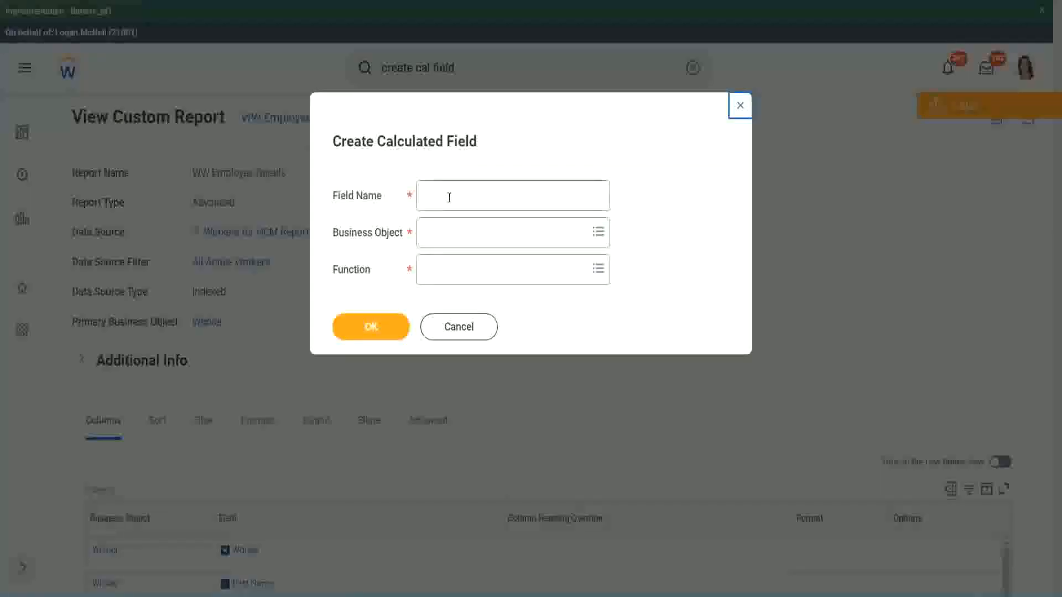
Paste the copied name CF-WW-Eval Exp-Derive Experience Bands from Years of Service as the new calculated field's name
{"action": "left_click", "coordinate": [449, 197]}
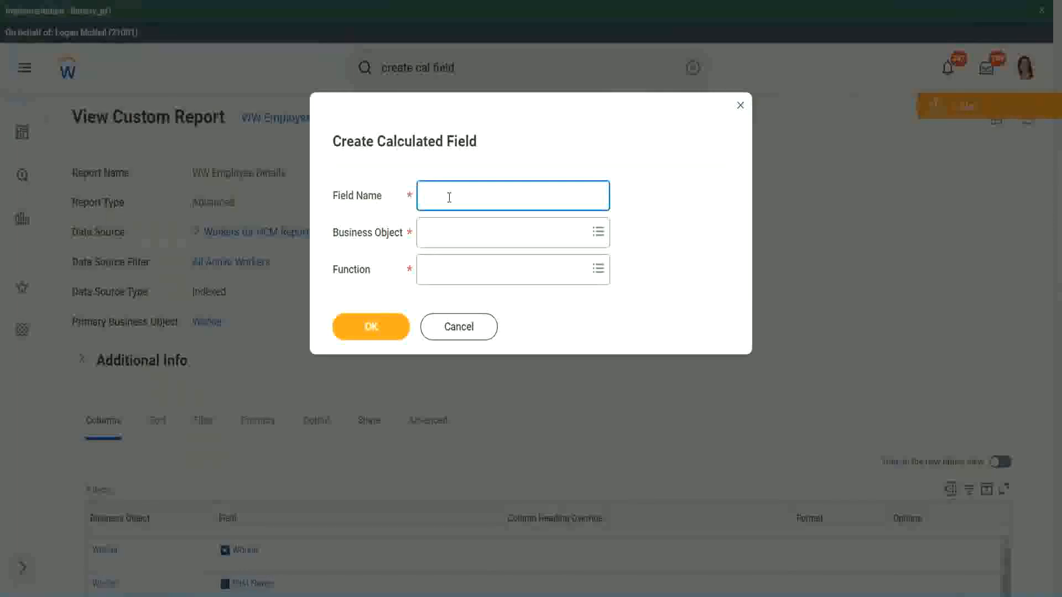
{"action": "key", "text": "ctrl+v"}
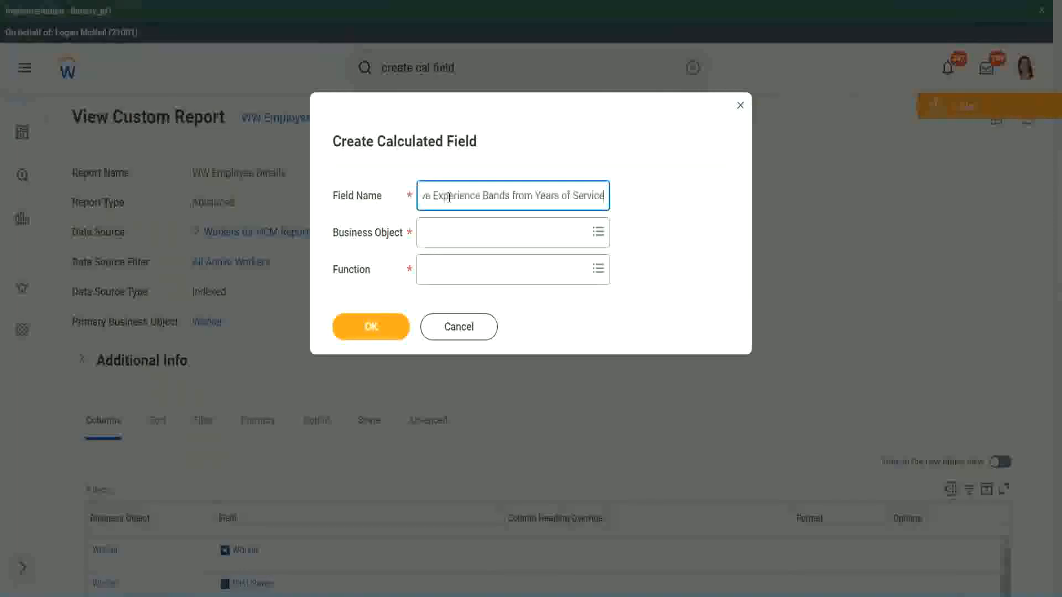
{"action": "left_click_drag", "start_coordinate": [470, 196], "coordinate": [391, 184]}
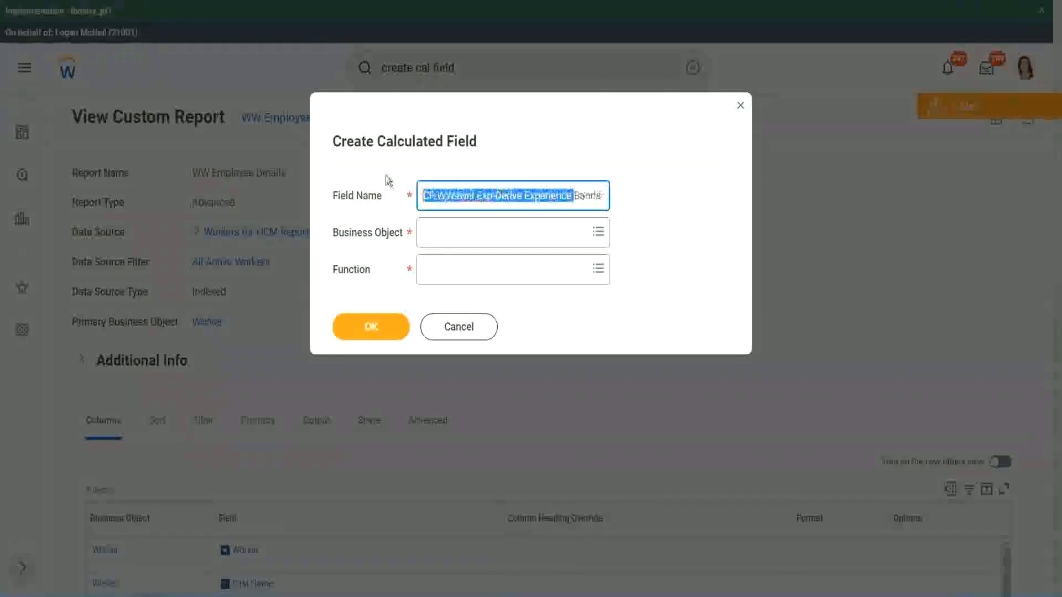
{"action": "left_click", "coordinate": [471, 193]}
Insert "Bands" after "Eval Exp" in the new calculated field's name
{"action": "double_click", "coordinate": [484, 196]}
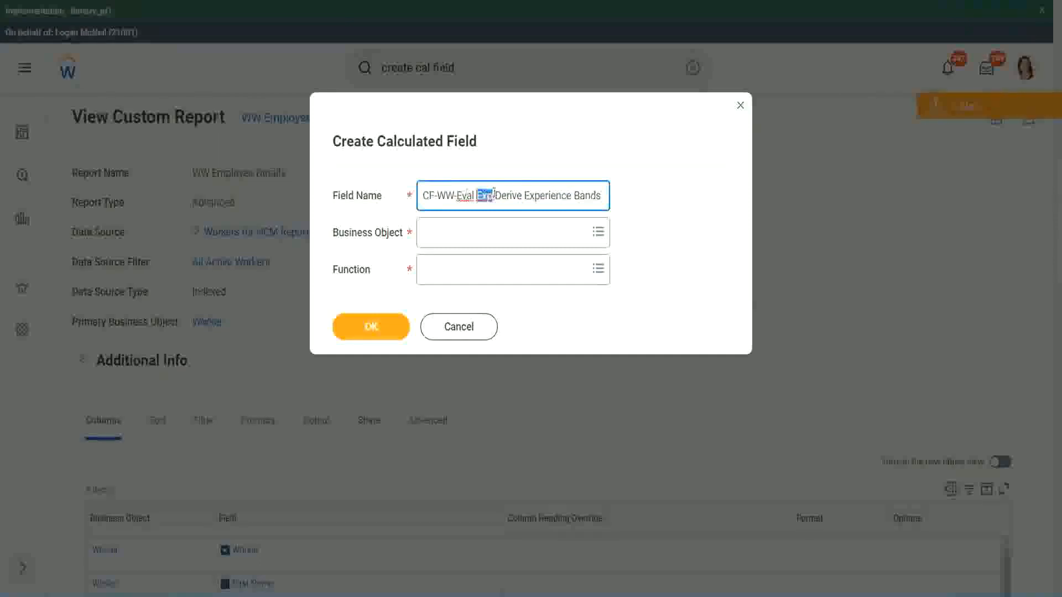
{"action": "left_click", "coordinate": [492, 195]}
{"action": "type", "text": "bands"}
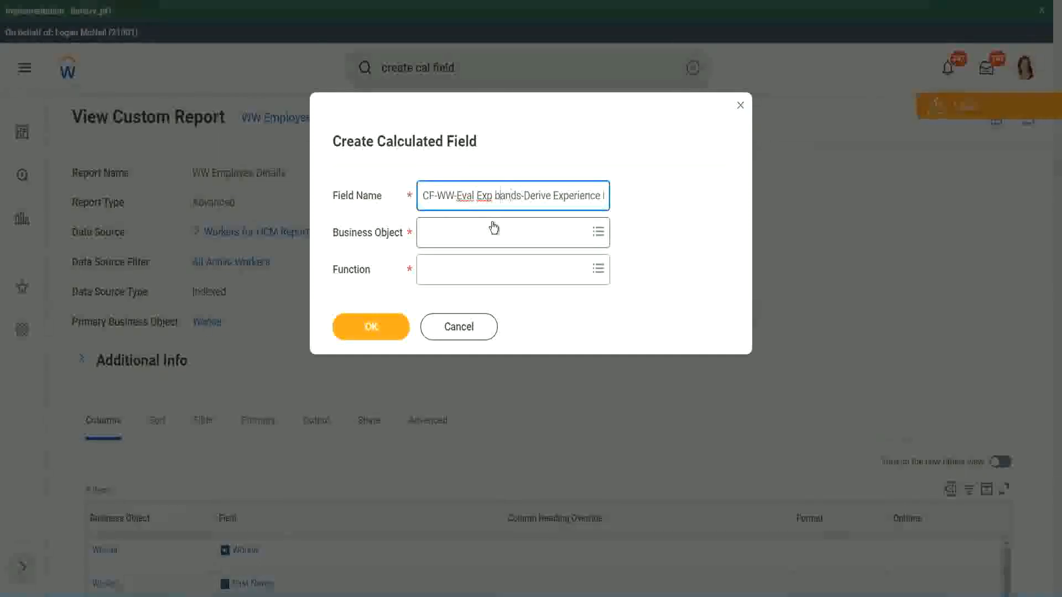
{"action": "key", "text": "ctrl+Left"}
{"action": "key", "text": "shift+Right"}
{"action": "type", "text": "B"}
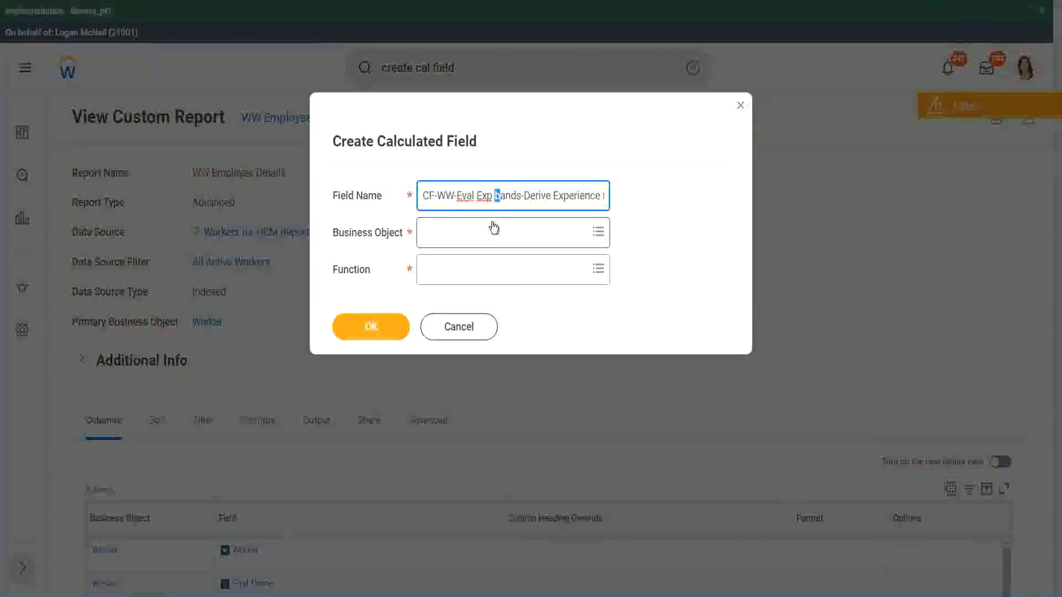
{"action": "key", "text": "Right"}
{"action": "key", "text": "Right"}
{"action": "key", "text": "Right"}
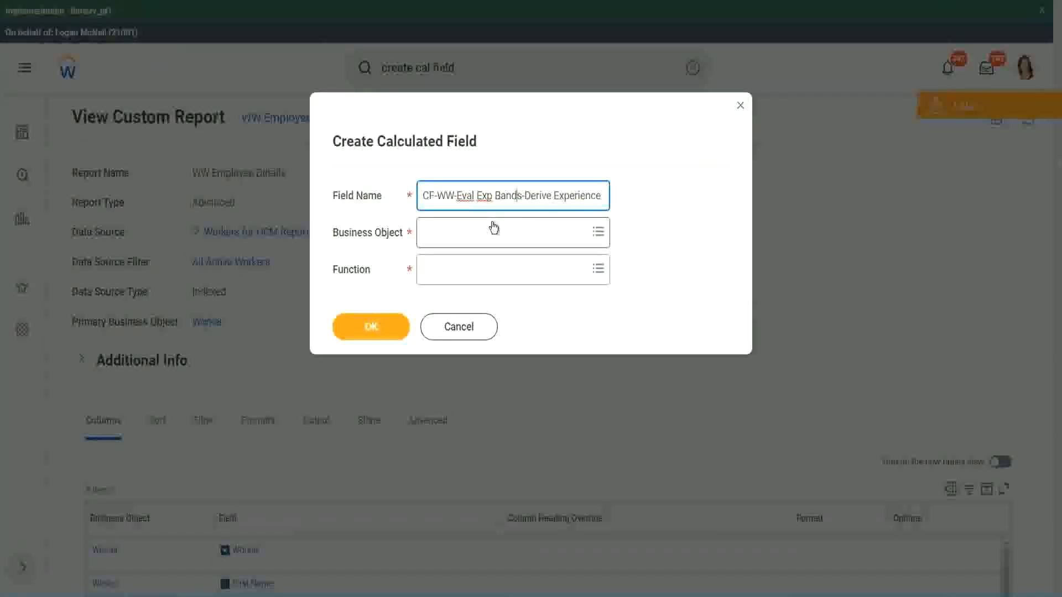
Replace "Derive" with "Determine" in the new calculated field's name
{"action": "key", "text": "Right"}
{"action": "key", "text": "Right"}
{"action": "key", "text": "Right"}
{"action": "key", "text": "Right"}
{"action": "key", "text": "Right"}
{"action": "key", "text": "Right"}
{"action": "key", "text": "End"}
{"action": "key", "text": "Right"}
{"action": "key", "text": "Right"}
{"action": "key", "text": "Right"}
{"action": "key", "text": "Right"}
{"action": "key", "text": "Right"}
{"action": "key", "text": "Right"}
{"action": "key", "text": "Right"}
{"action": "key", "text": "Right"}
{"action": "key", "text": "Right"}
{"action": "key", "text": "Right"}
{"action": "key", "text": "Right"}
{"action": "key", "text": "Right"}
{"action": "key", "text": "Right"}
{"action": "key", "text": "Right"}
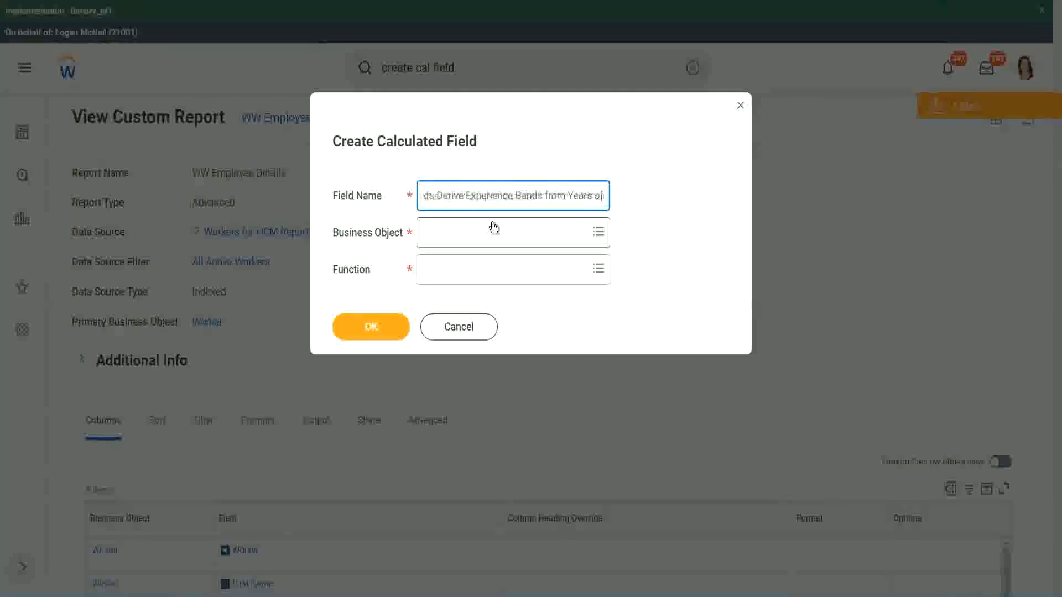
{"action": "key", "text": "Left"}
{"action": "key", "text": "Left"}
{"action": "key", "text": "Left"}
{"action": "key", "text": "Left"}
{"action": "key", "text": "Left"}
{"action": "key", "text": "Left"}
{"action": "key", "text": "Left"}
{"action": "key", "text": "Left"}
{"action": "key", "text": "Left"}
{"action": "key", "text": "Left"}
{"action": "key", "text": "Left"}
{"action": "key", "text": "Left"}
{"action": "key", "text": "Left"}
{"action": "key", "text": "Left"}
{"action": "key", "text": "Left"}
{"action": "key", "text": "Left"}
{"action": "key", "text": "Left"}
{"action": "key", "text": "Left"}
{"action": "key", "text": "Left"}
{"action": "key", "text": "Left"}
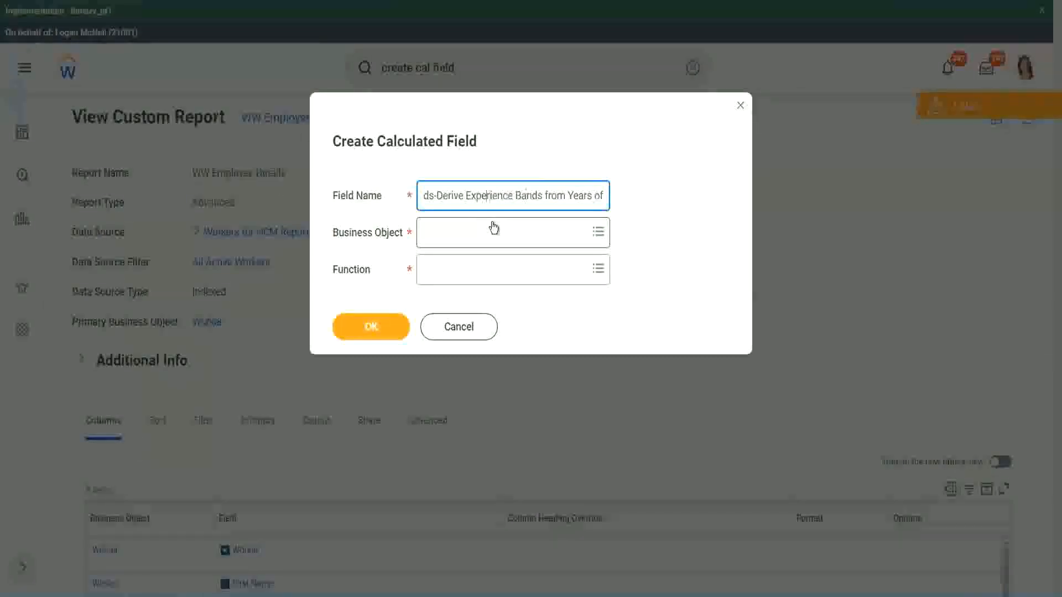
{"action": "key", "text": "Left"}
{"action": "key", "text": "Left"}
{"action": "key", "text": "shift+Left"}
{"action": "key", "text": "shift+Left"}
{"action": "key", "text": "shift+Left"}
{"action": "key", "text": "shift+Left"}
{"action": "key", "text": "shift+Left"}
{"action": "key", "text": "shift+Left"}
{"action": "type", "text": "Determine"}
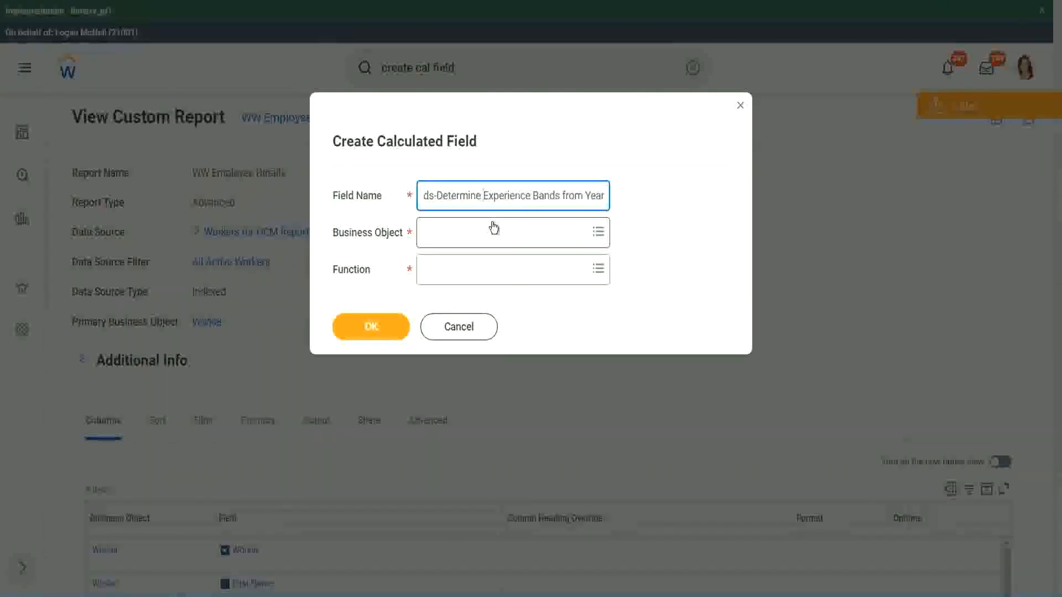
{"action": "key", "text": "End"}
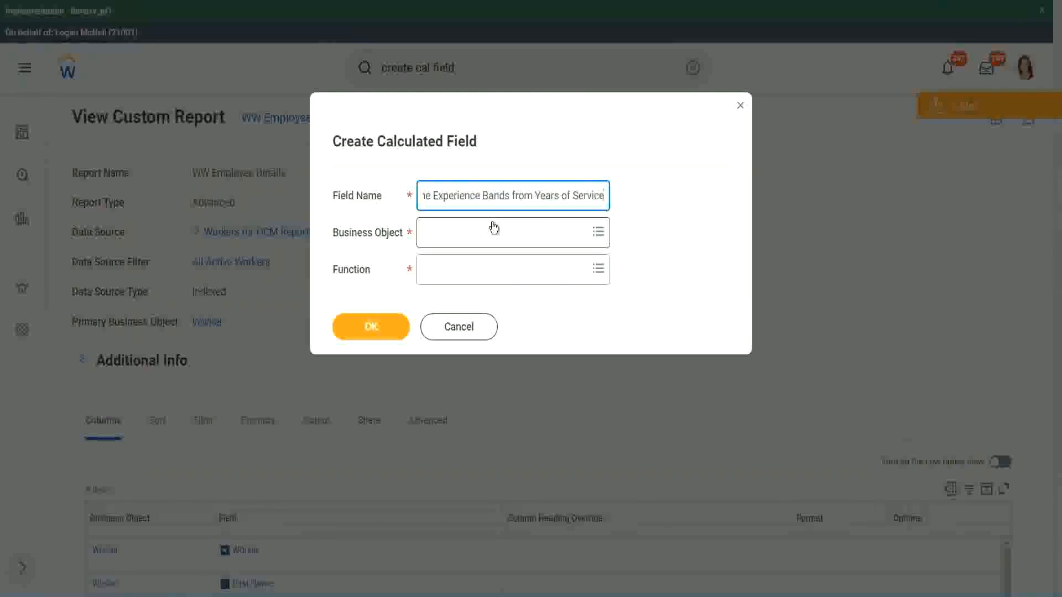
Search the business objects for "worker" and choose Worker as the calculated field's business object
{"action": "left_click", "coordinate": [473, 237]}
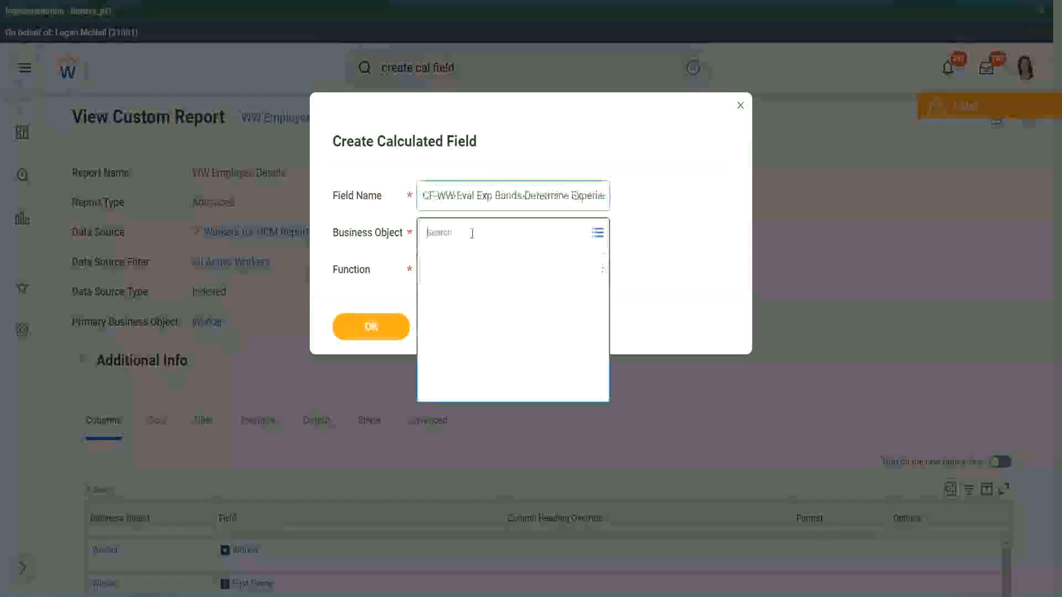
{"action": "type", "text": "work"}
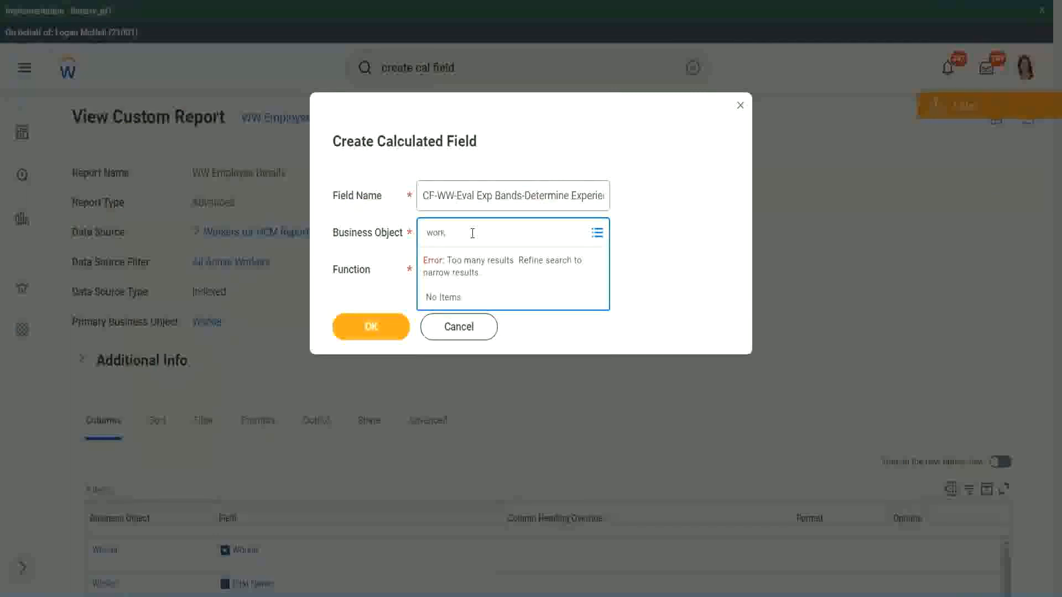
{"action": "type", "text": "er"}
{"action": "key", "text": "Return"}
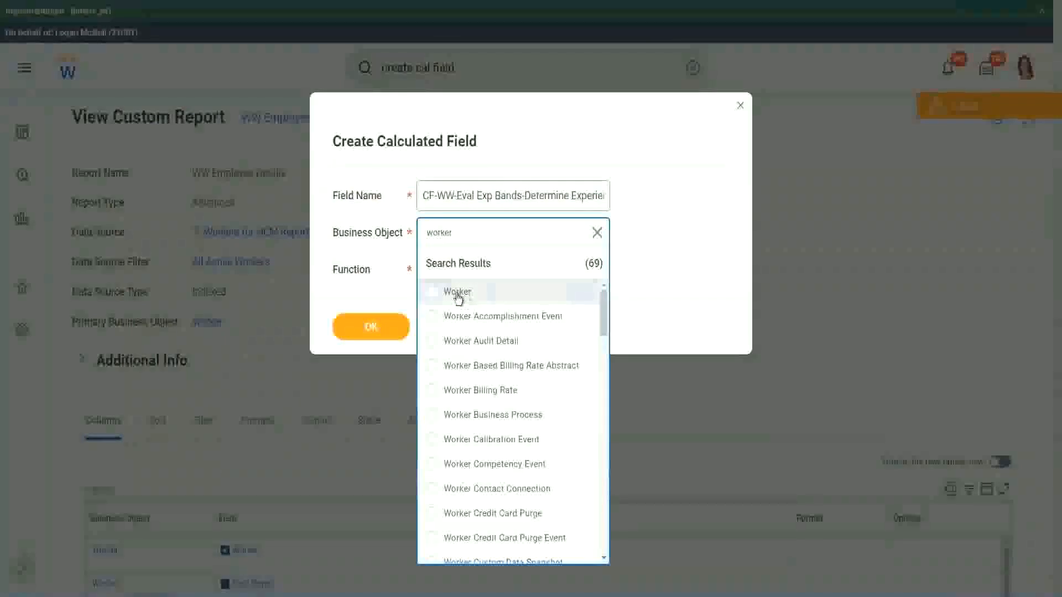
{"action": "left_click", "coordinate": [447, 292]}
Search the functions for "eval exp" and choose Evaluate Expression Band as the calculated field's function
{"action": "left_click", "coordinate": [449, 267]}
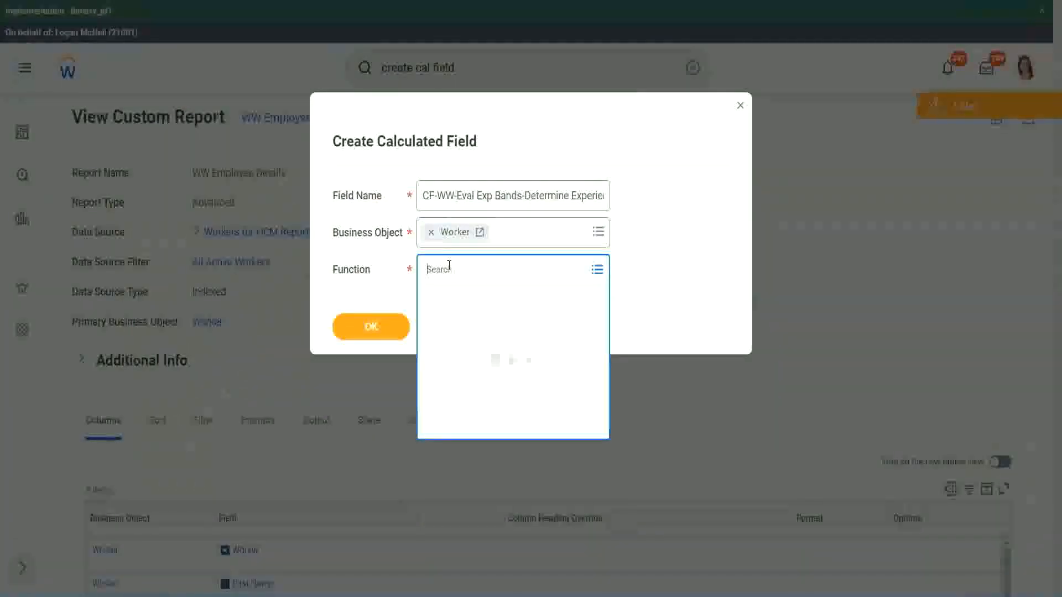
{"action": "type", "text": "eval exp"}
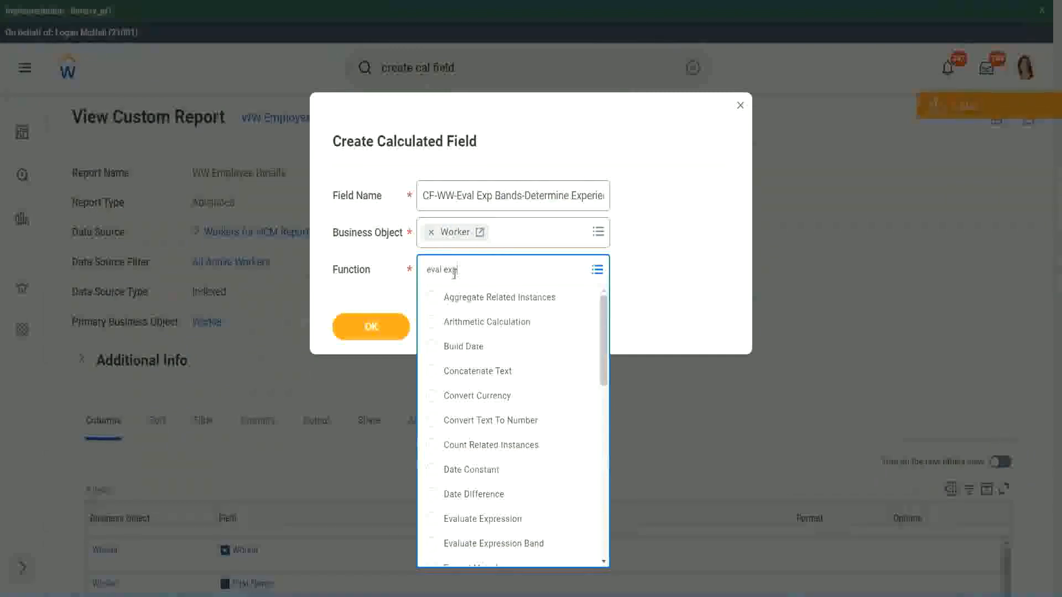
{"action": "key", "text": "Return"}
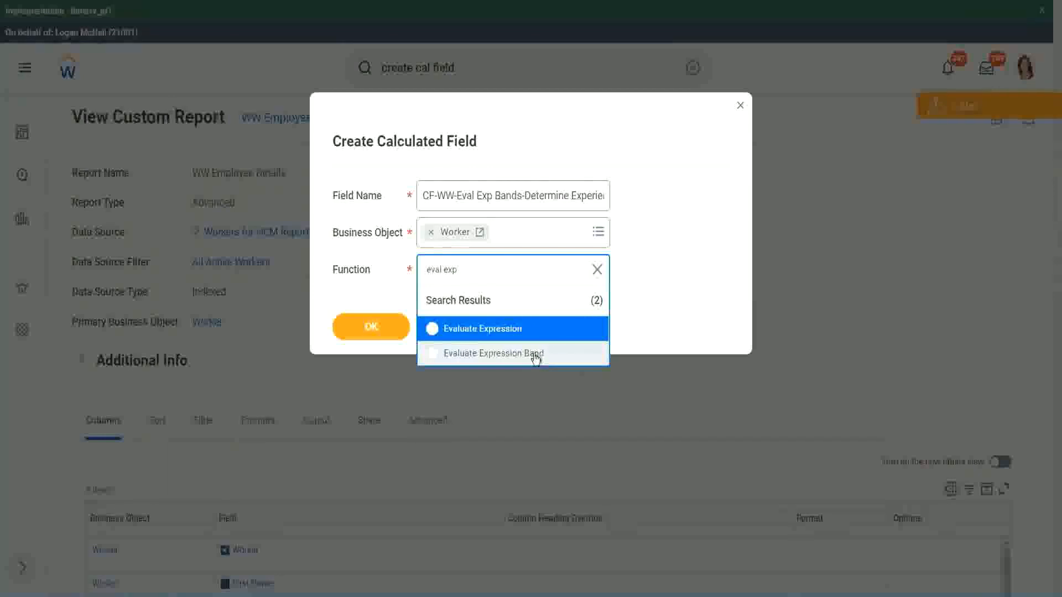
{"action": "left_click", "coordinate": [536, 359]}
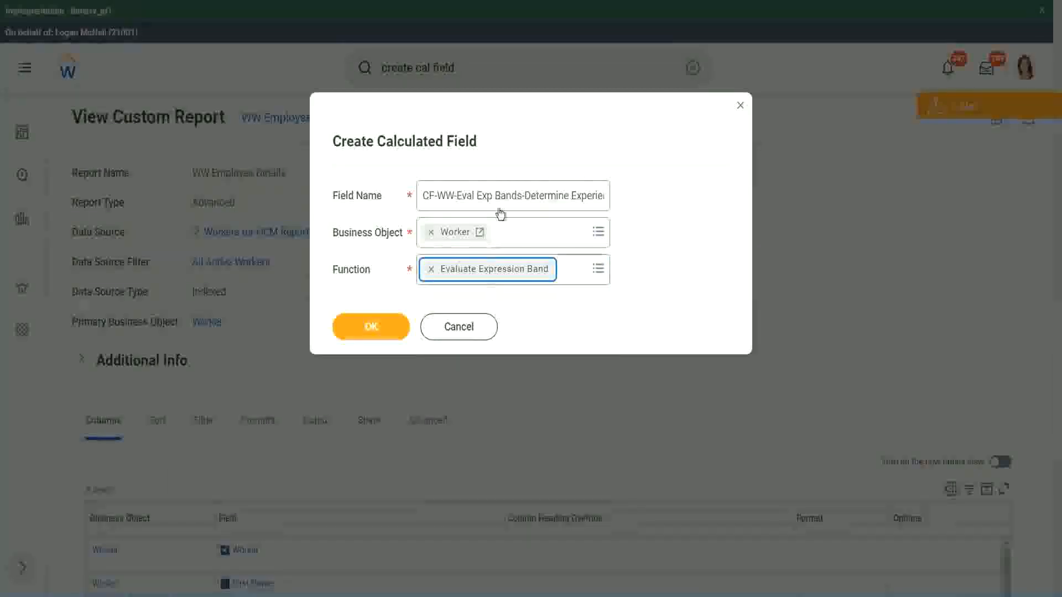
Shorten "Bands" to "Band" after "Eval Exp" in the field name and submit the calculated field's initial details
{"action": "left_click", "coordinate": [520, 195]}
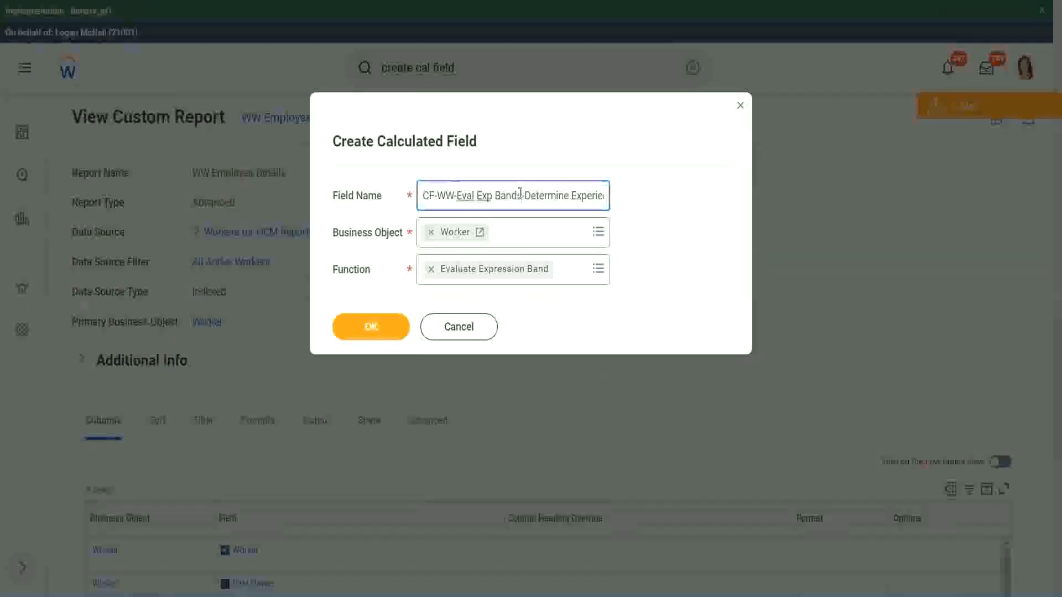
{"action": "key", "text": "BackSpace"}
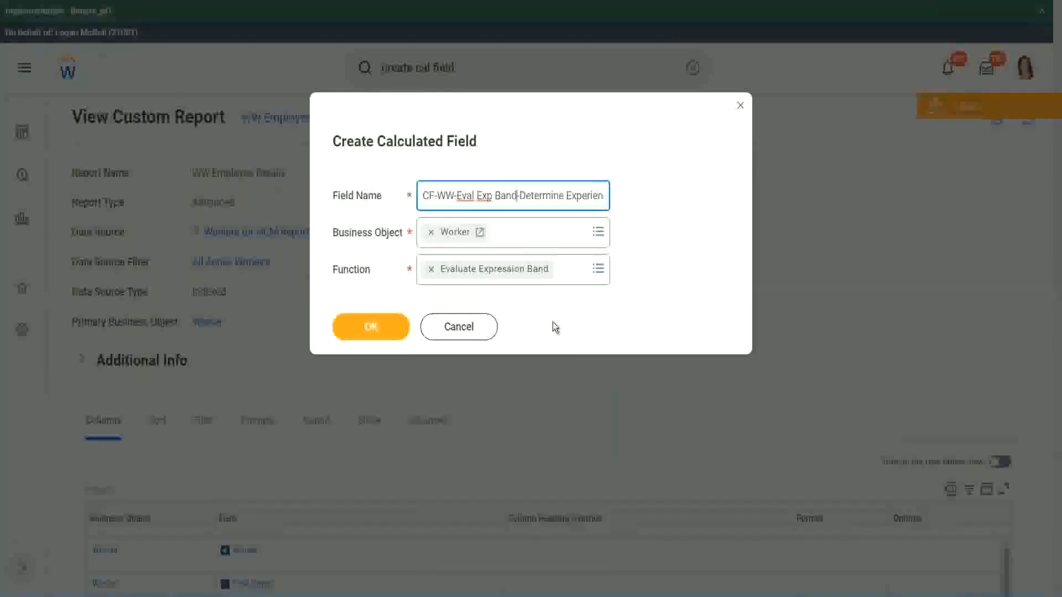
{"action": "left_click", "coordinate": [375, 328]}
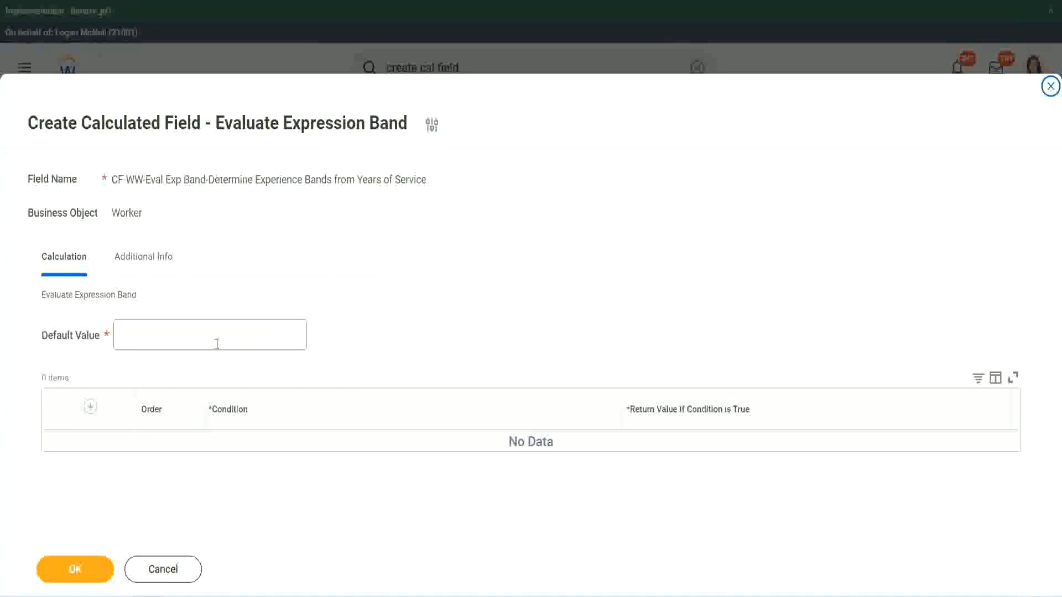
Set the default value to "-" and add the first condition row
{"action": "left_click", "coordinate": [153, 342]}
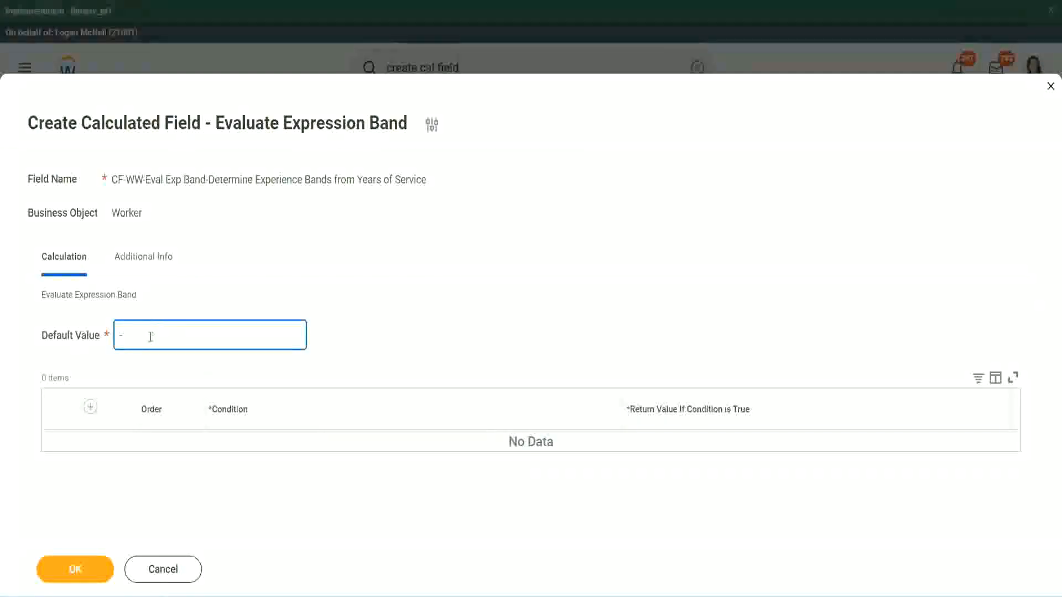
{"action": "left_click", "coordinate": [90, 407]}
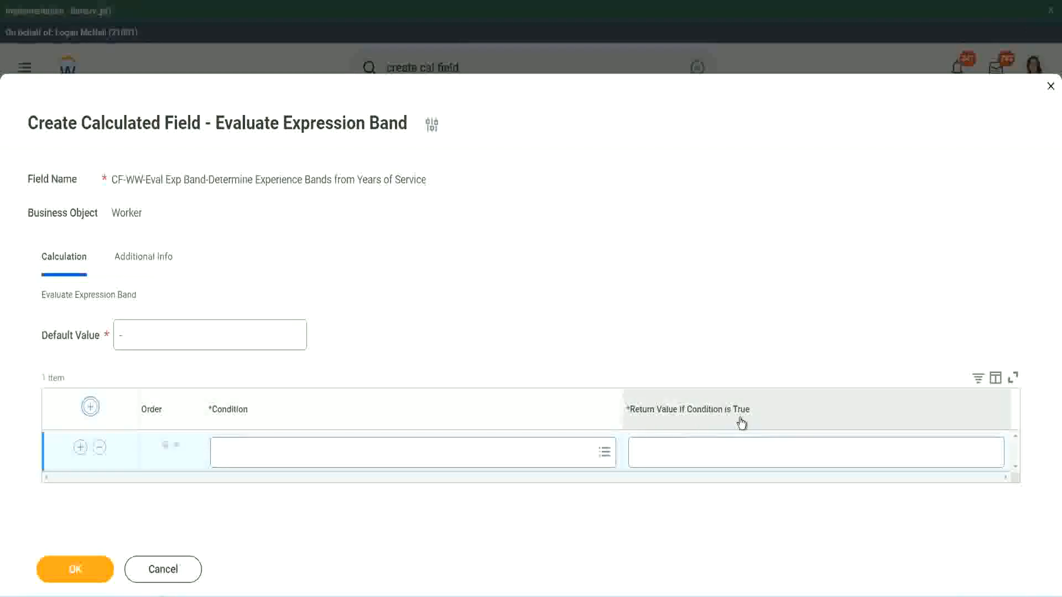
{"action": "left_click", "coordinate": [692, 452]}
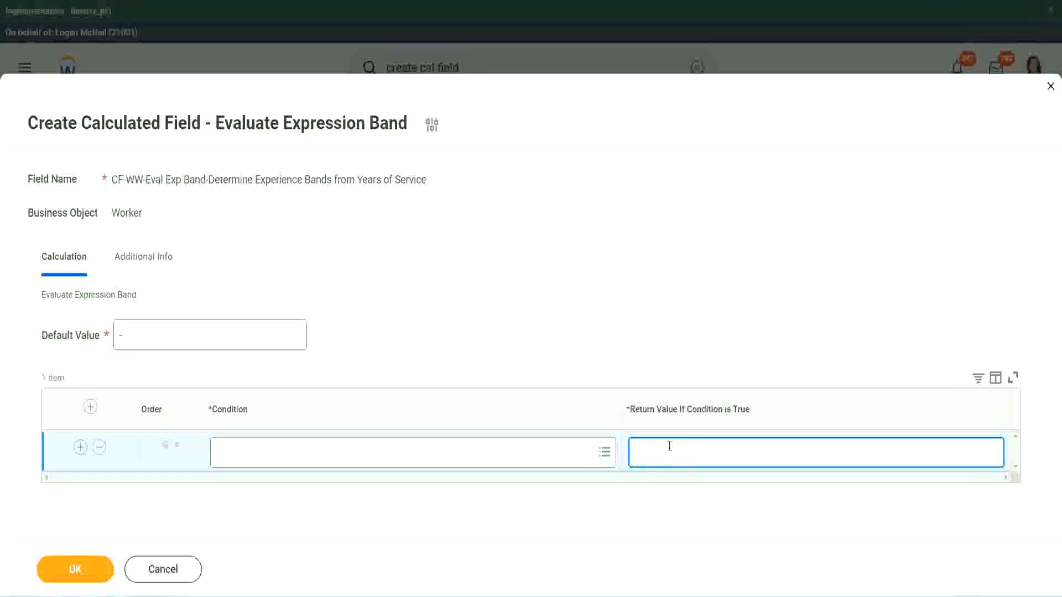
{"action": "type", "text": "adkadjaidjaijdiaj"}
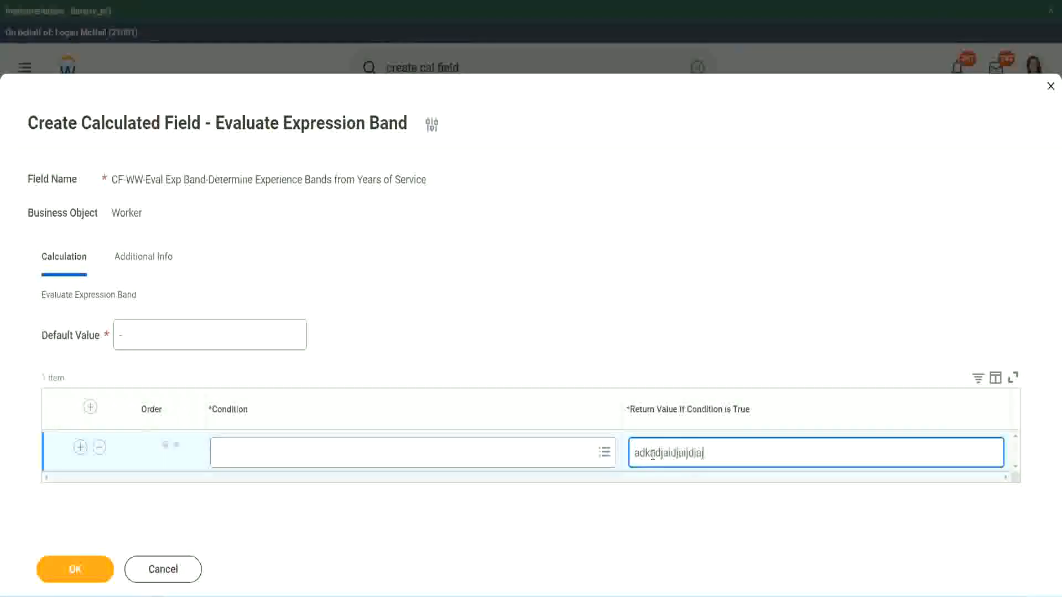
{"action": "key", "text": "BackSpace"}
{"action": "key", "text": "BackSpace"}
{"action": "key", "text": "BackSpace"}
{"action": "key", "text": "BackSpace"}
{"action": "key", "text": "BackSpace"}
{"action": "key", "text": "BackSpace"}
{"action": "key", "text": "BackSpace"}
{"action": "key", "text": "BackSpace"}
{"action": "key", "text": "BackSpace"}
{"action": "key", "text": "BackSpace"}
{"action": "key", "text": "BackSpace"}
{"action": "key", "text": "BackSpace"}
{"action": "key", "text": "BackSpace"}
{"action": "key", "text": "BackSpace"}
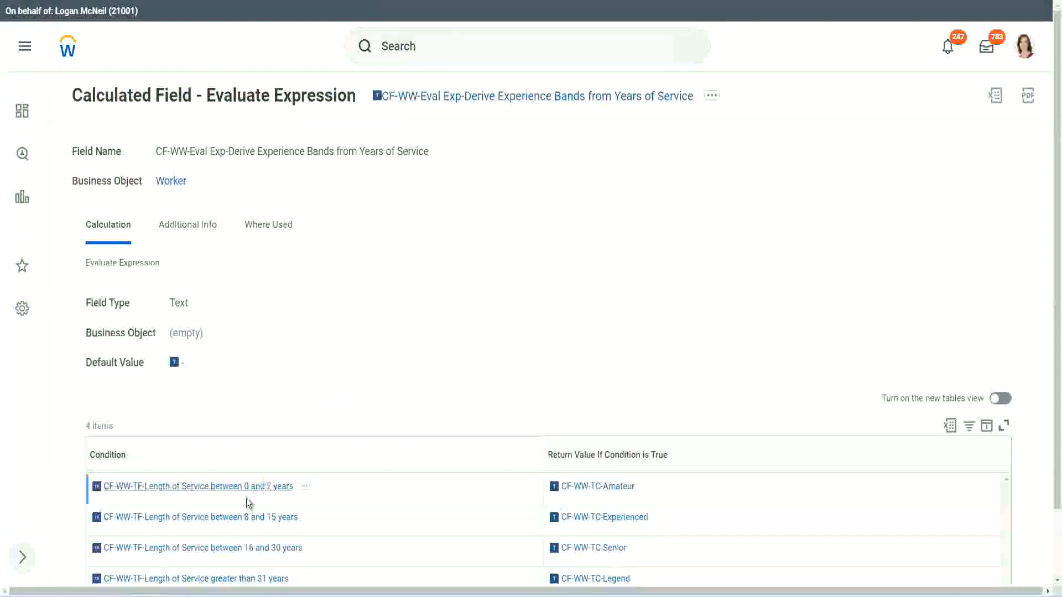
Set the first row's condition to CF-WW-TF-Length of Service between 0 and 7 years, copied from the existing calculated field, with return value Amateur
{"action": "right_click", "coordinate": [243, 497]}
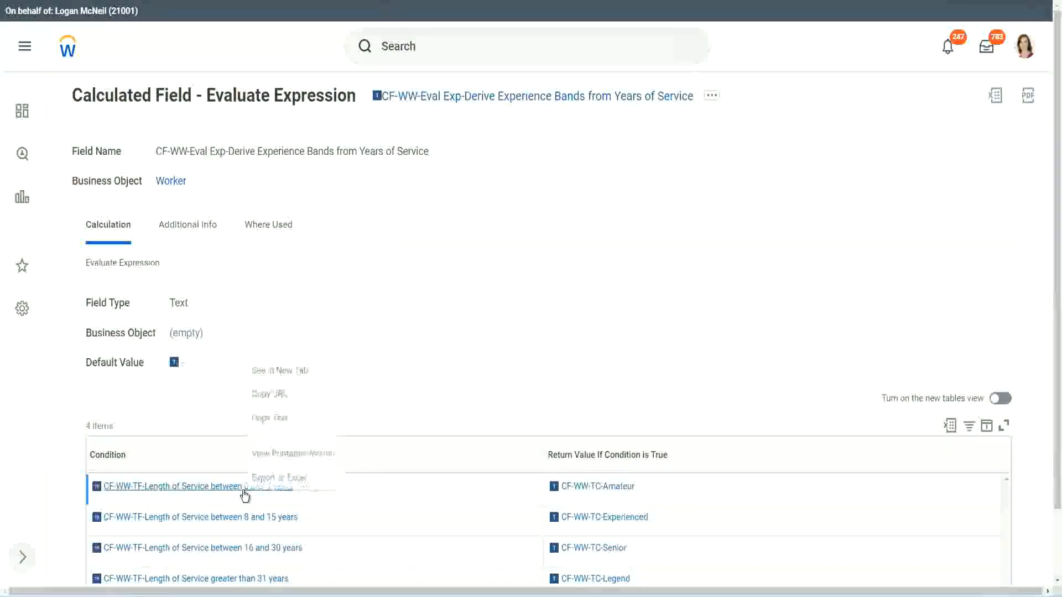
{"action": "left_click", "coordinate": [286, 417]}
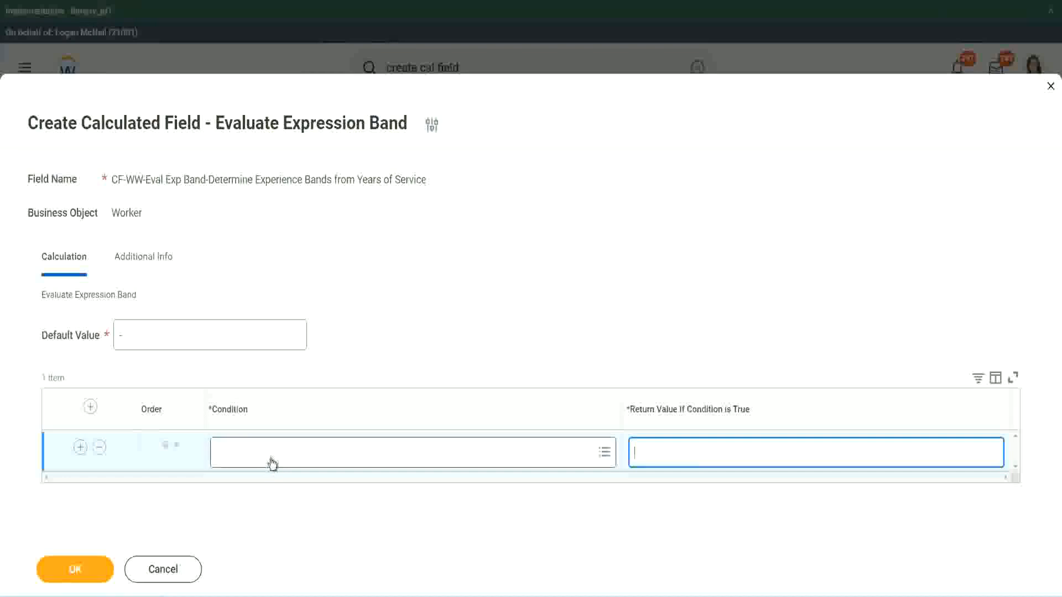
{"action": "left_click", "coordinate": [270, 458]}
{"action": "key", "text": "ctrl+v"}
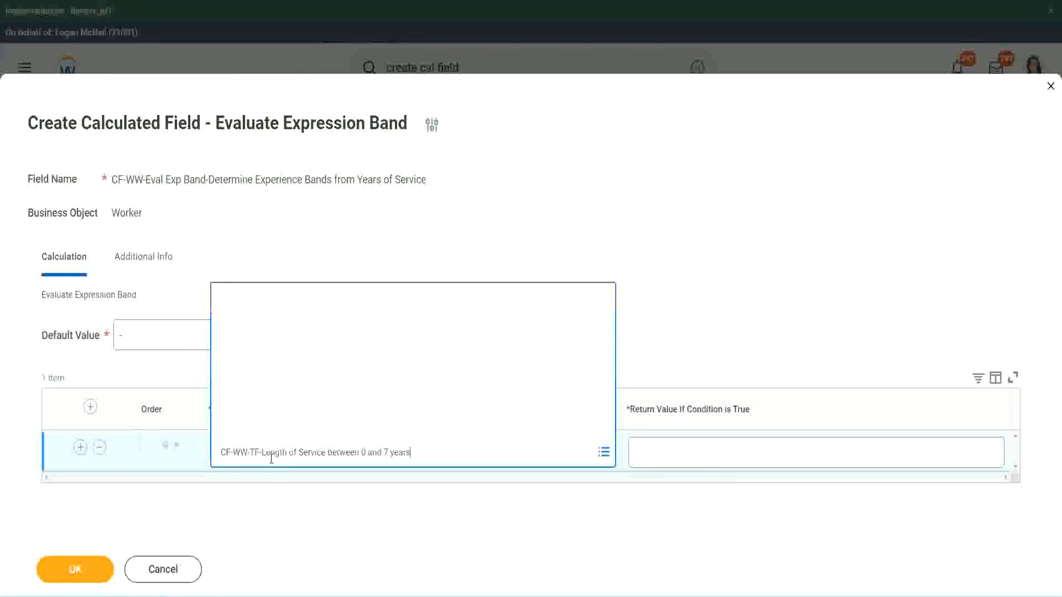
{"action": "key", "text": "Return"}
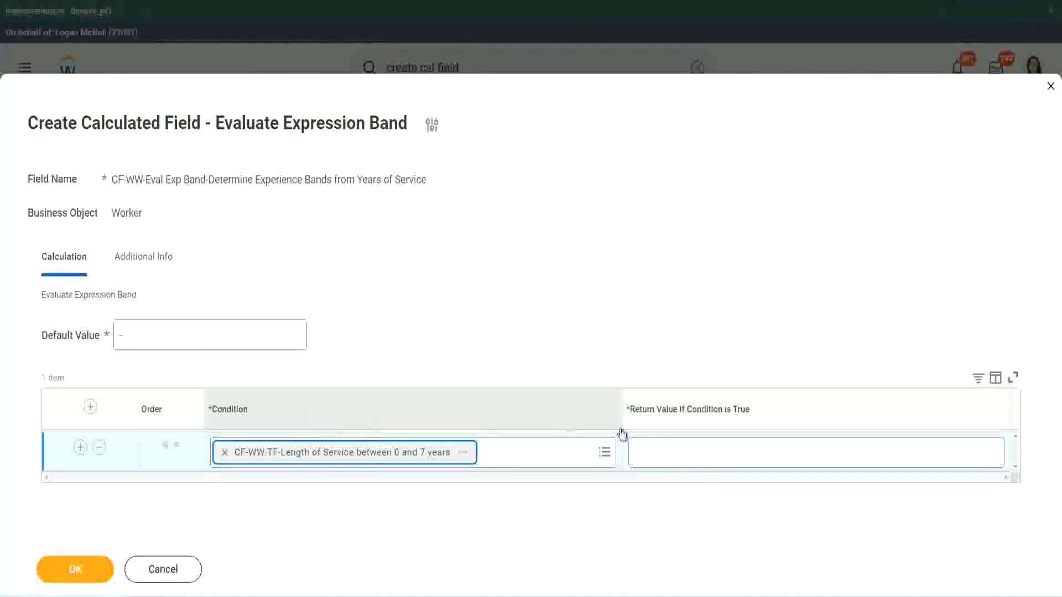
{"action": "left_click", "coordinate": [671, 443]}
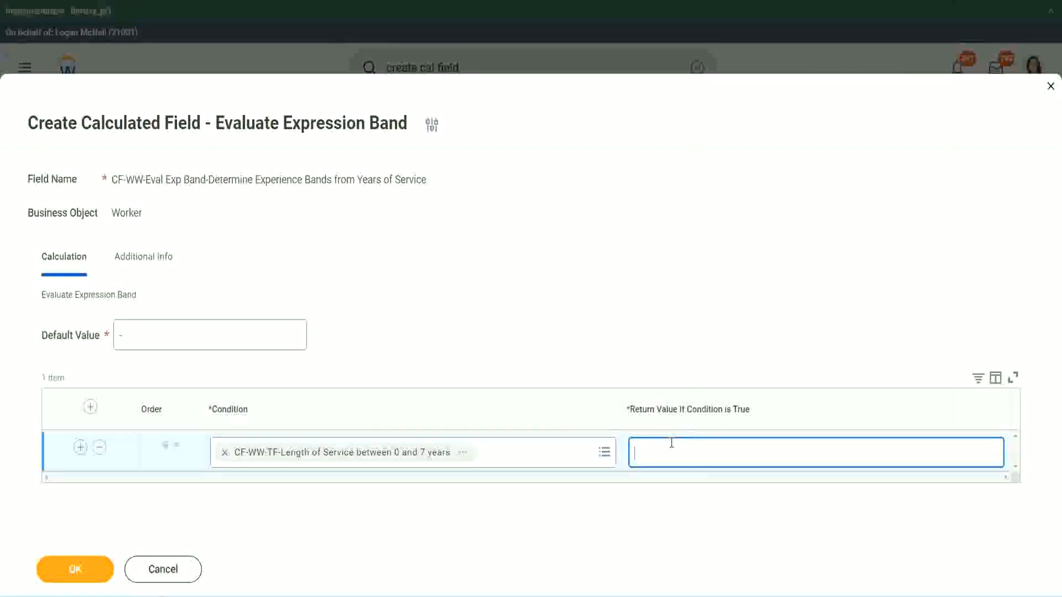
{"action": "type", "text": "Amateur"}
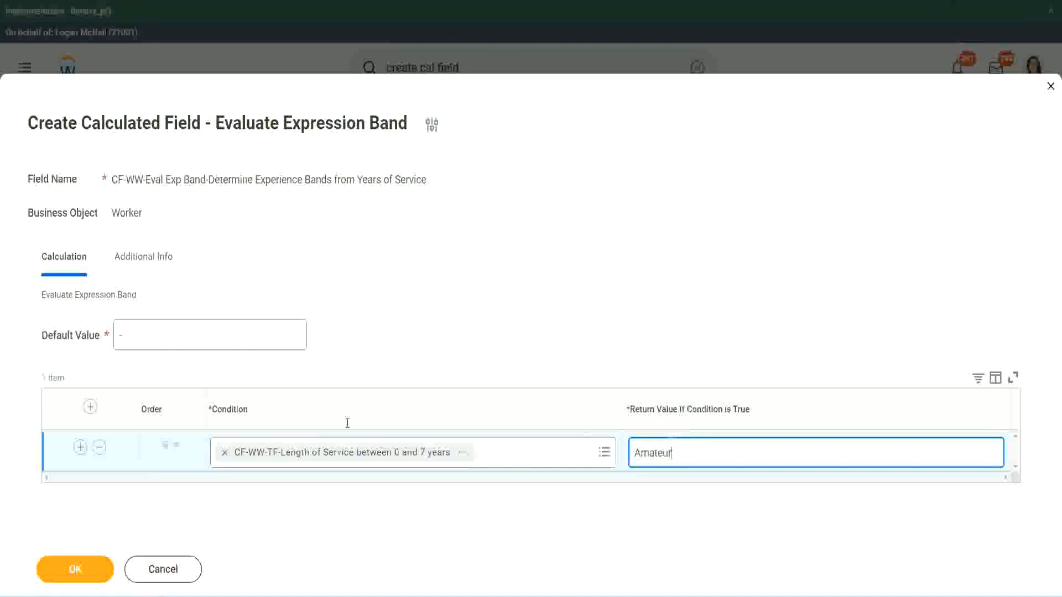
Add three more empty condition rows below the Amateur row
{"action": "left_click", "coordinate": [81, 447]}
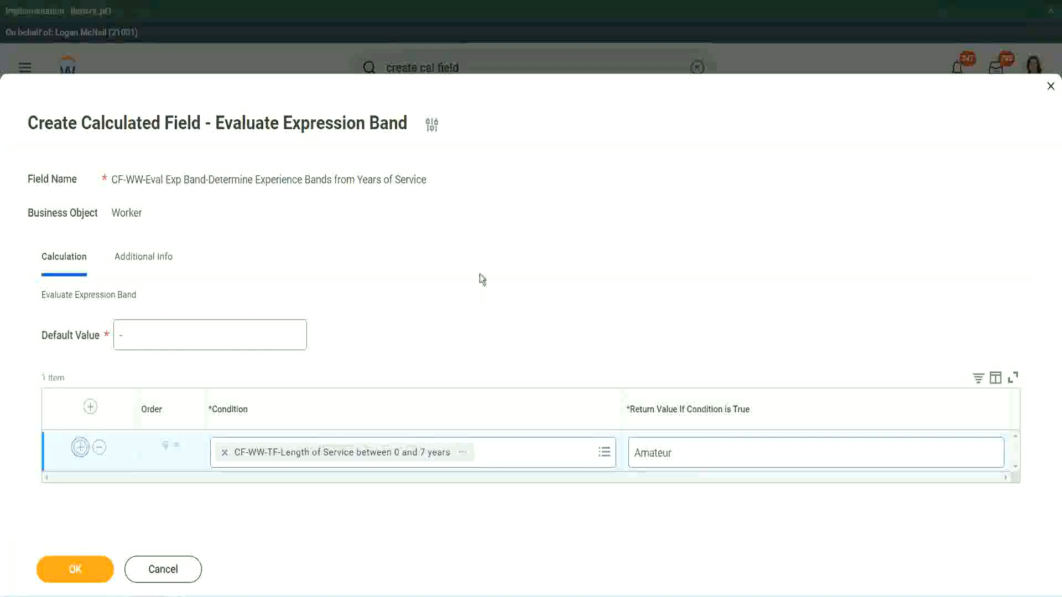
{"action": "left_click", "coordinate": [80, 488]}
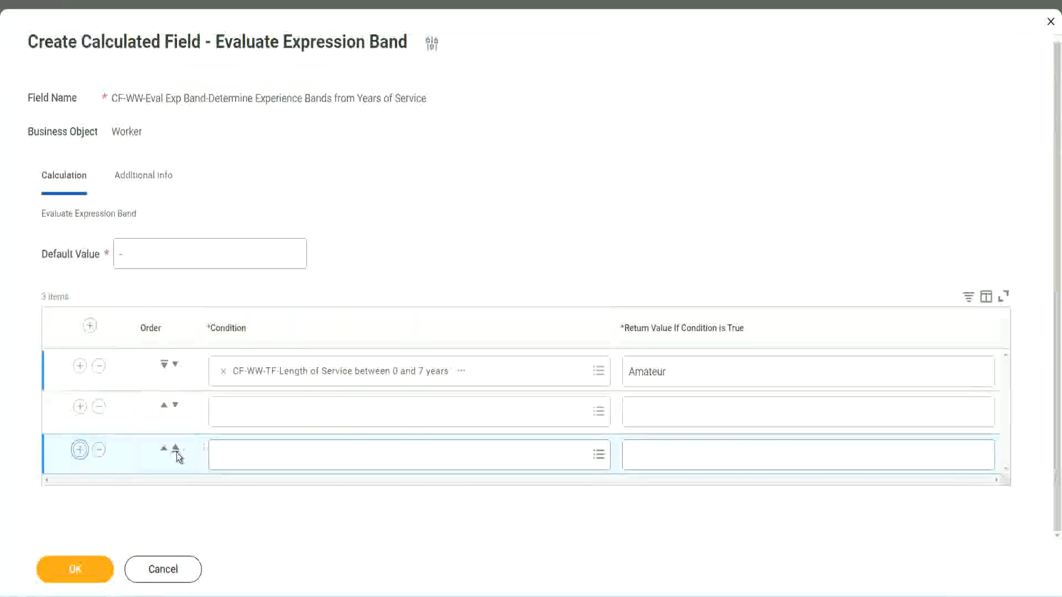
{"action": "left_click", "coordinate": [79, 450]}
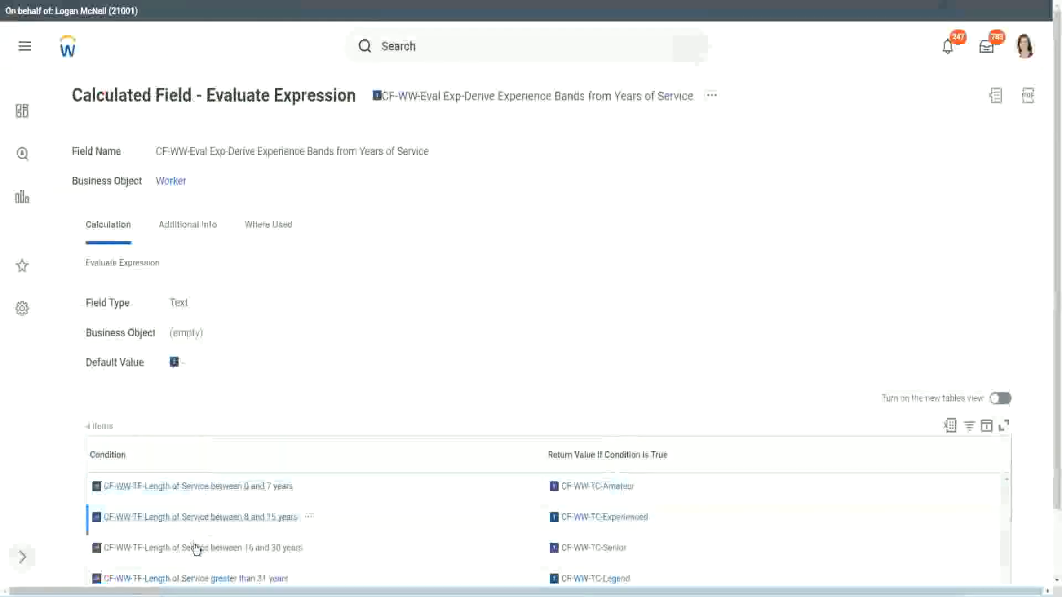
Copy CF-WW-TF-Length of Service between 16 and 30 years into the second row's condition and move that row down one place
{"action": "right_click", "coordinate": [196, 546]}
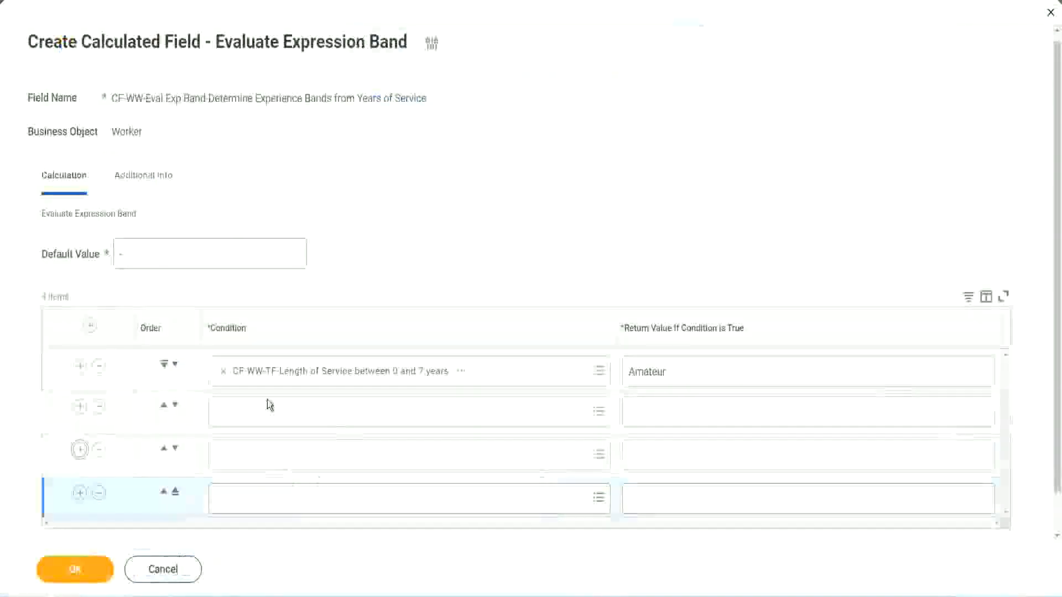
{"action": "left_click", "coordinate": [268, 409]}
{"action": "key", "text": "ctrl+v"}
{"action": "key", "text": "Return"}
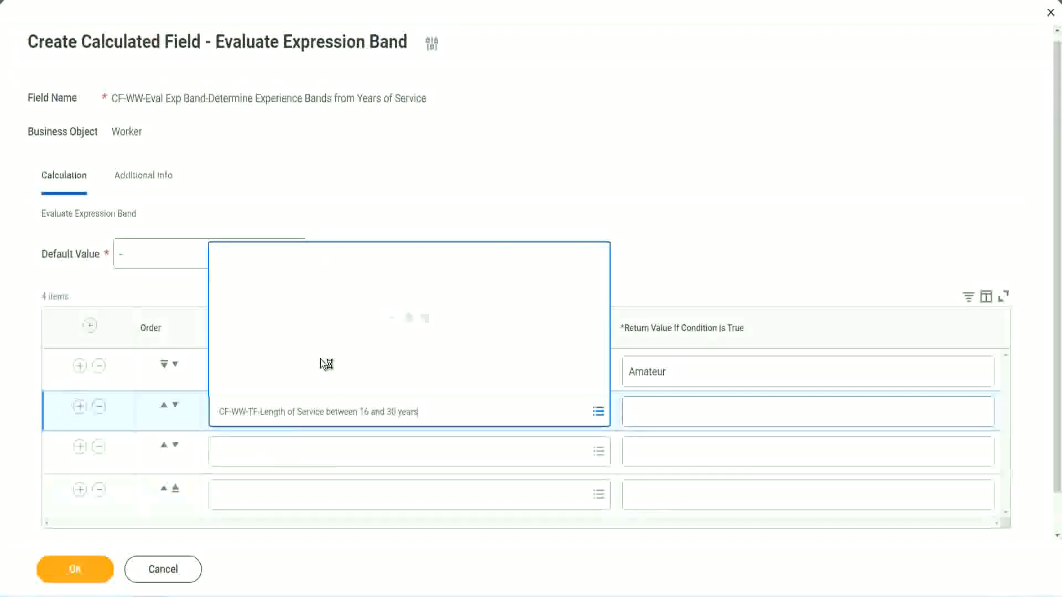
{"action": "left_click", "coordinate": [175, 406]}
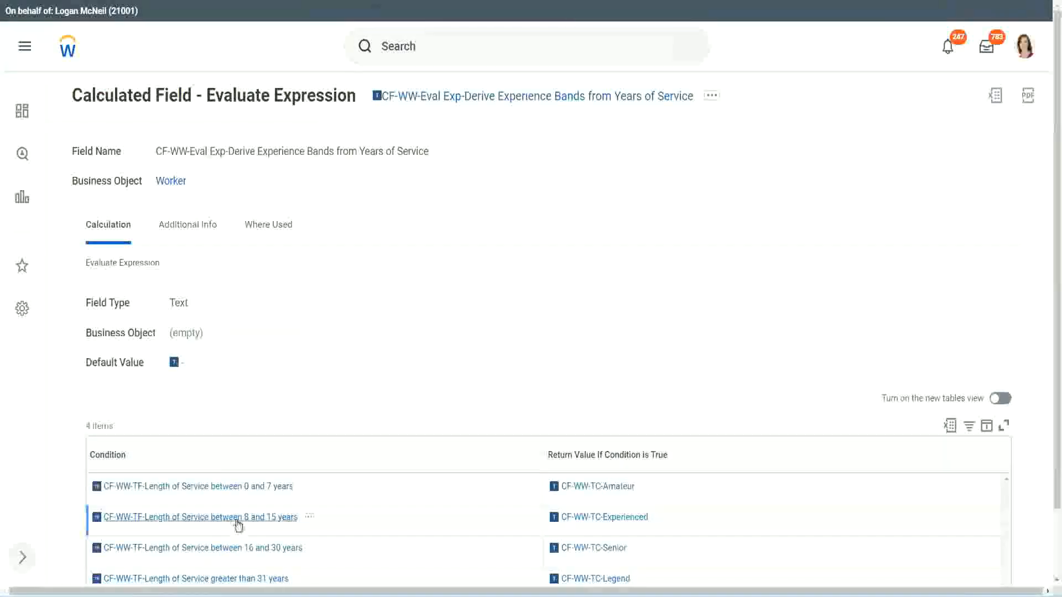
Copy CF-WW-TF-Length of Service between 8 and 15 years from the existing calculated field into the second row's condition
{"action": "right_click", "coordinate": [238, 520]}
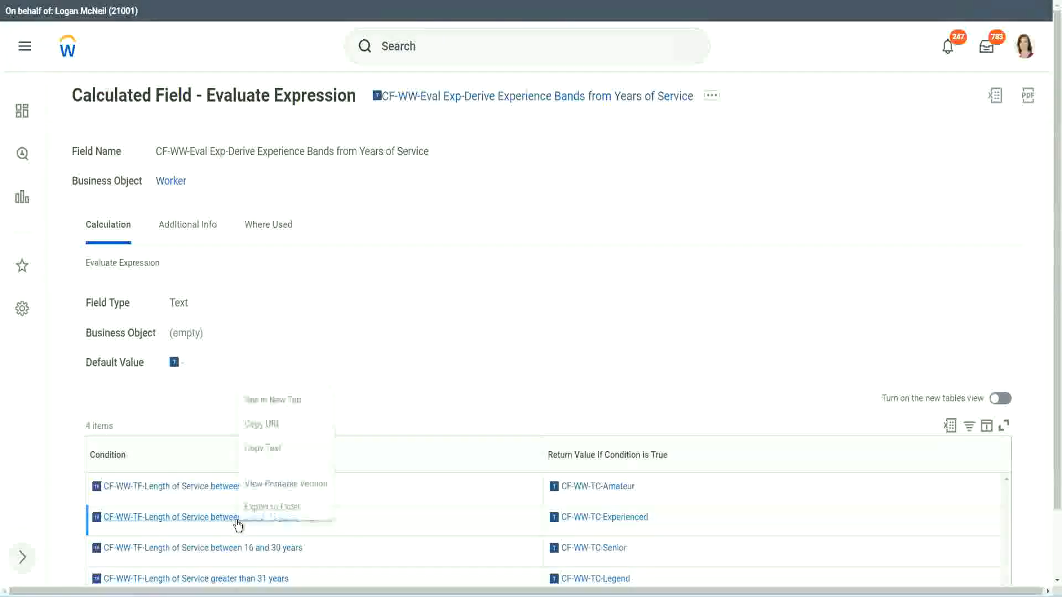
{"action": "left_click", "coordinate": [276, 450]}
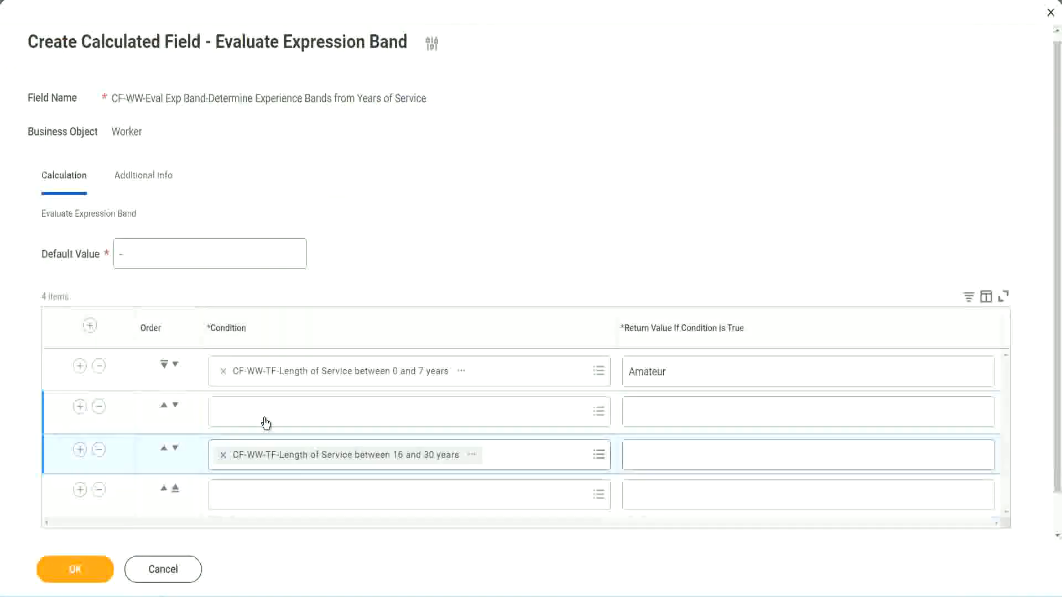
{"action": "left_click", "coordinate": [266, 423]}
{"action": "key", "text": "ctrl+v"}
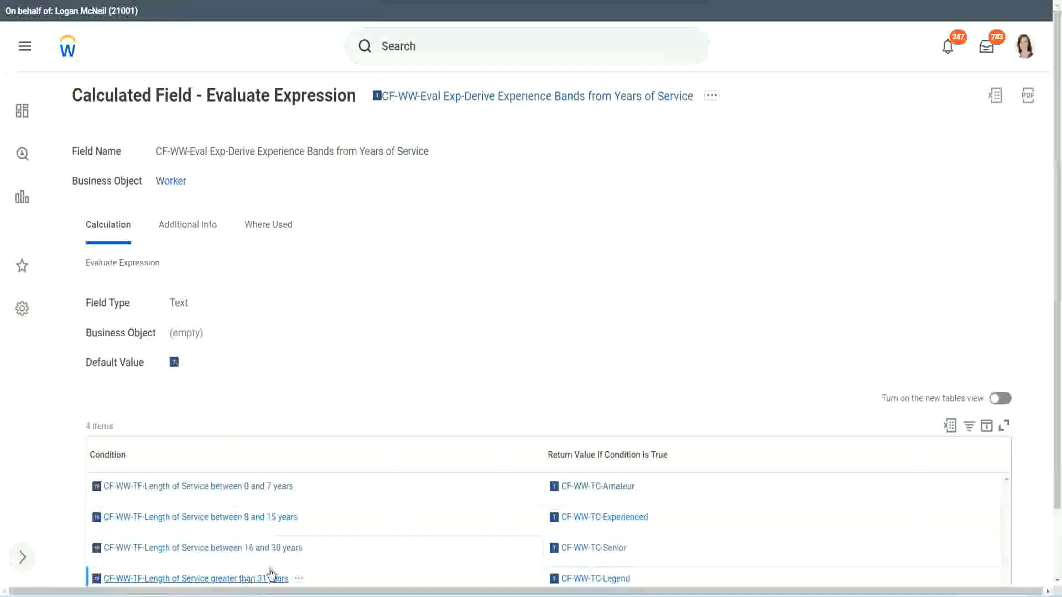
Copy CF-WW-TF-Length of Service greater than 31 years from the existing calculated field into the fourth row's condition
{"action": "right_click", "coordinate": [270, 575]}
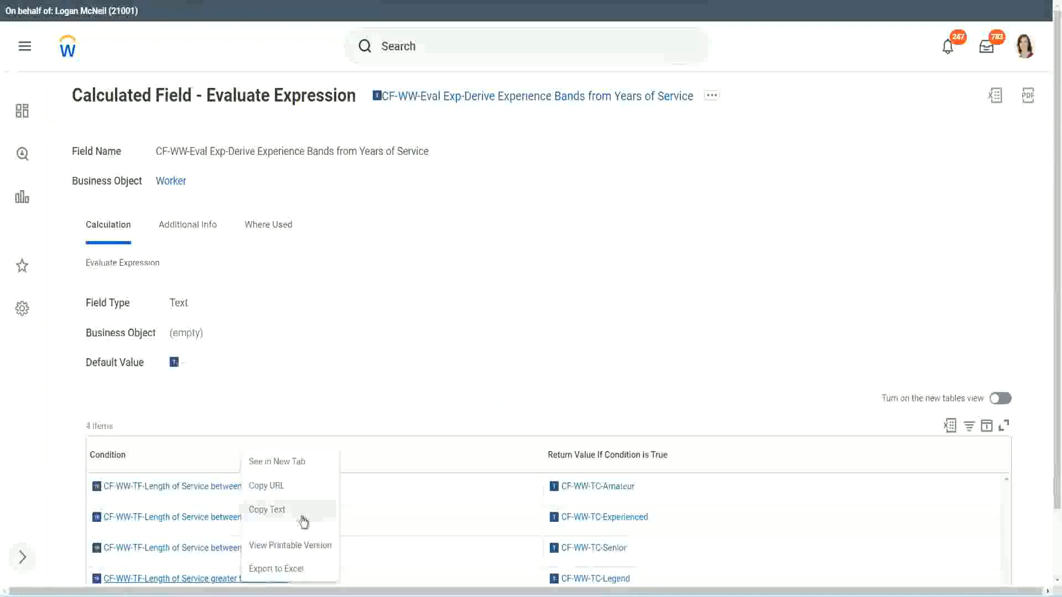
{"action": "left_click", "coordinate": [304, 509]}
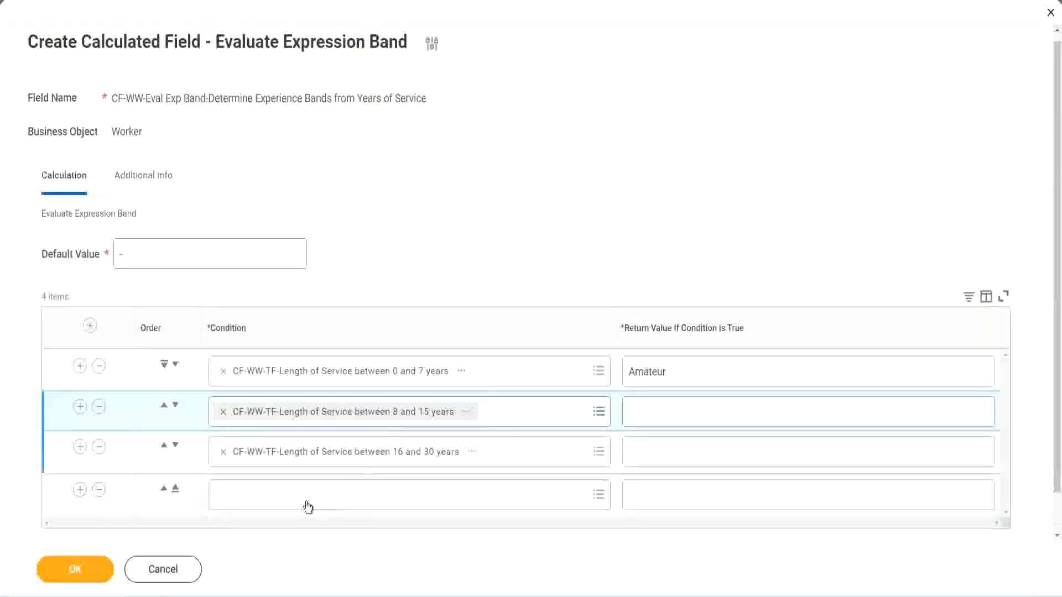
{"action": "left_click", "coordinate": [305, 495]}
{"action": "key", "text": "ctrl+v"}
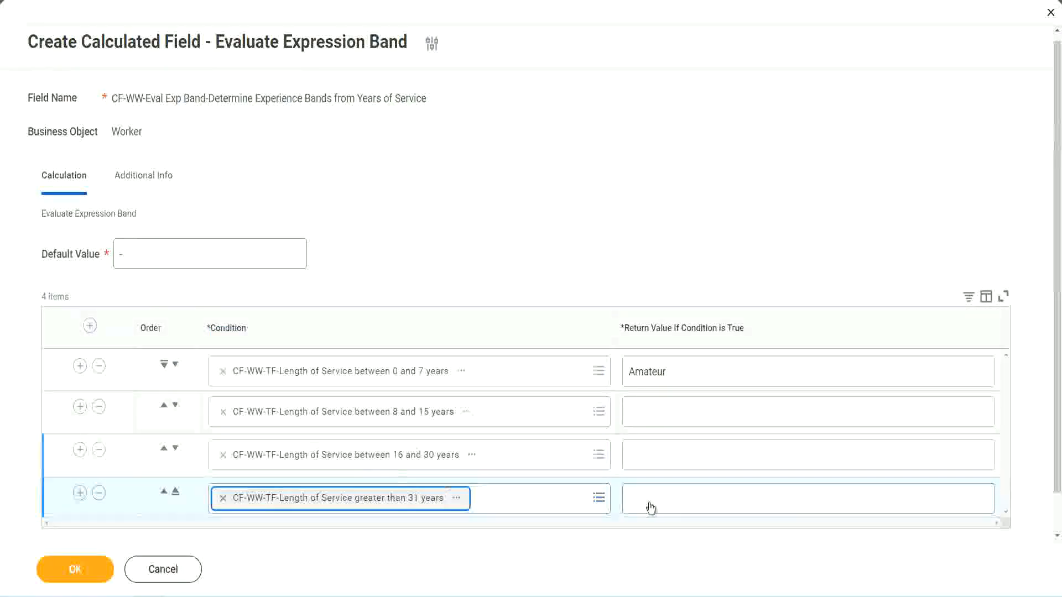
Set the return values to Experienced, Senior and Legend for the second, third and fourth rows, and save the calculated field
{"action": "left_click", "coordinate": [698, 498]}
{"action": "type", "text": "Le"}
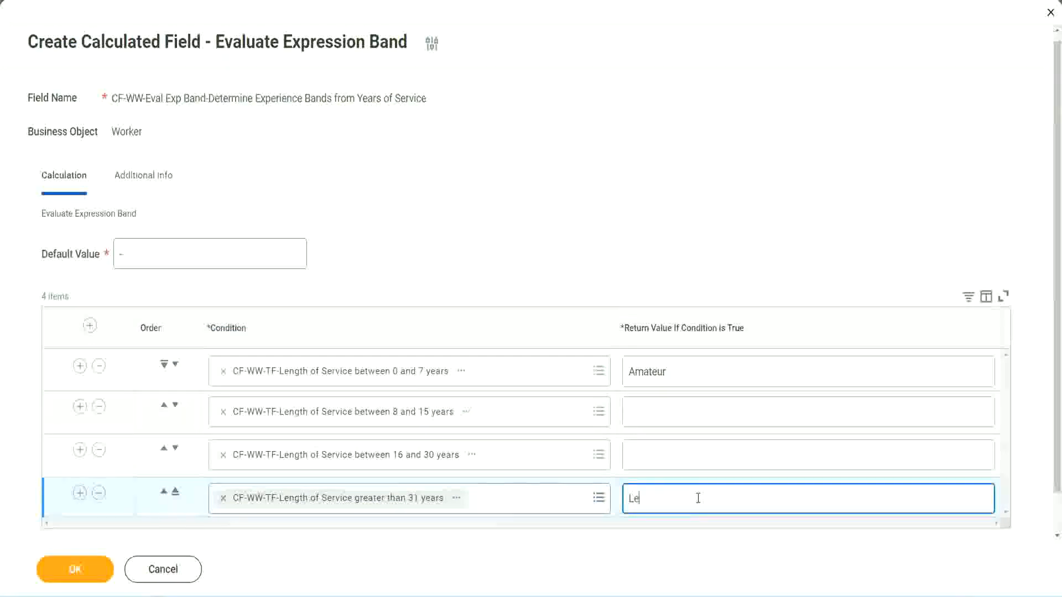
{"action": "type", "text": "gend"}
{"action": "left_click", "coordinate": [652, 453]}
{"action": "type", "text": "S"}
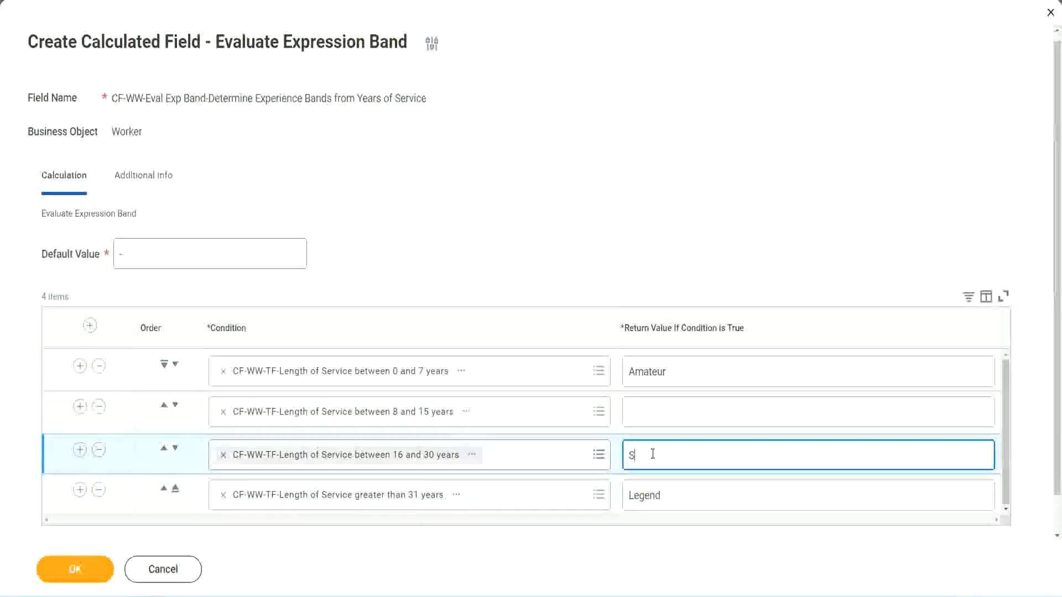
{"action": "type", "text": "enior"}
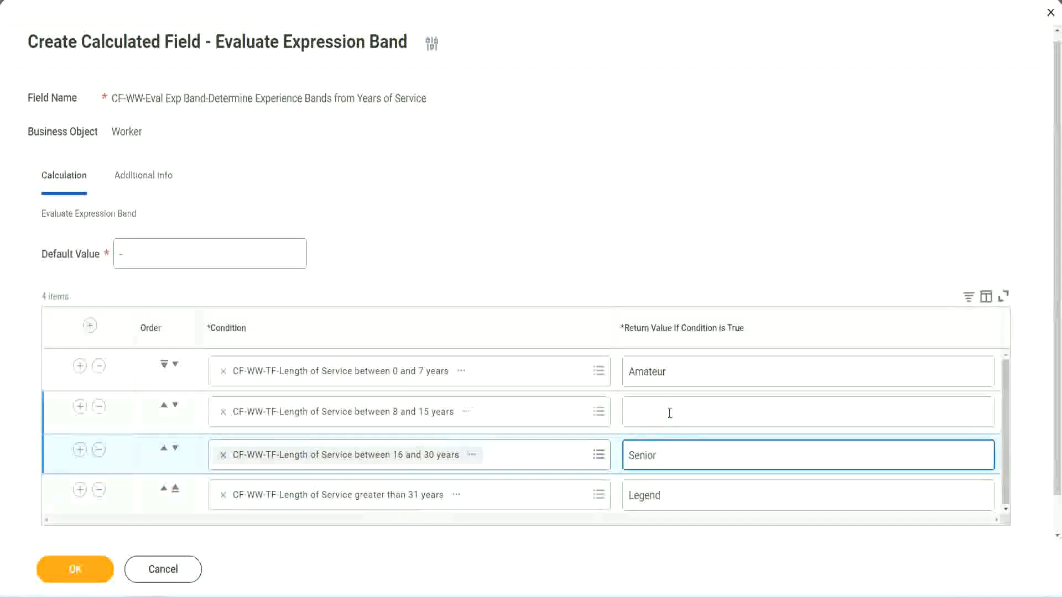
{"action": "left_click", "coordinate": [669, 413]}
{"action": "type", "text": "Ex"}
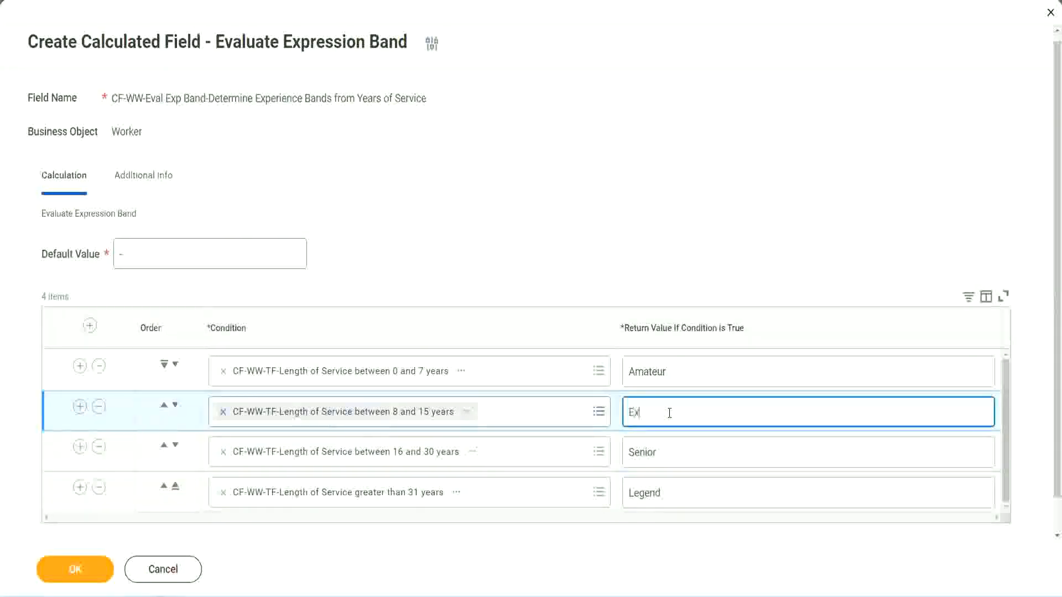
{"action": "type", "text": "perienced"}
{"action": "left_click", "coordinate": [93, 573]}
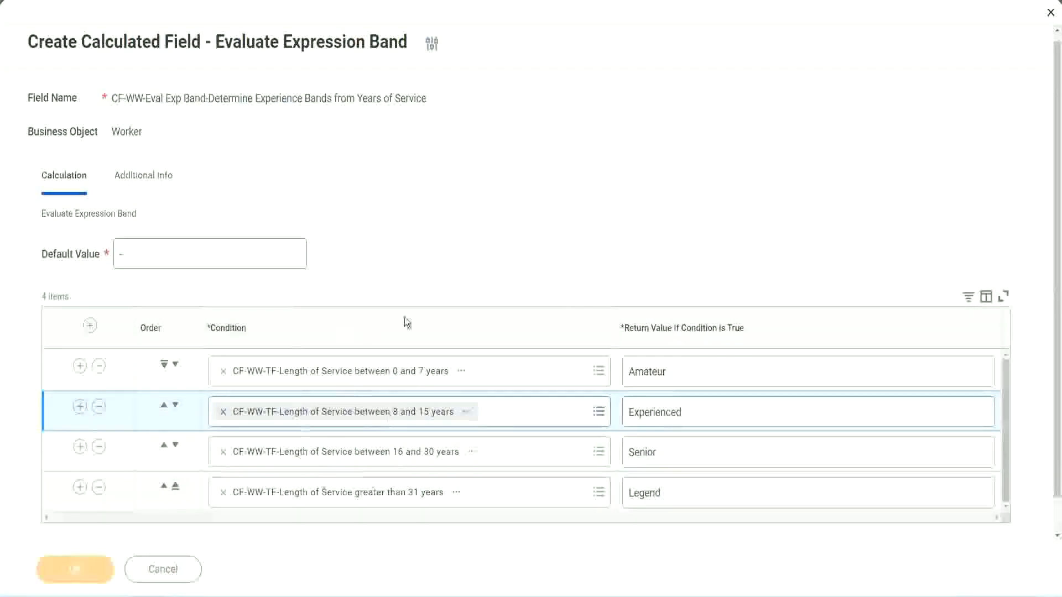
Review the return value of each condition row in the saved calculated field
{"action": "scroll", "coordinate": [364, 341], "scroll_direction": "down", "scroll_amount": 3}
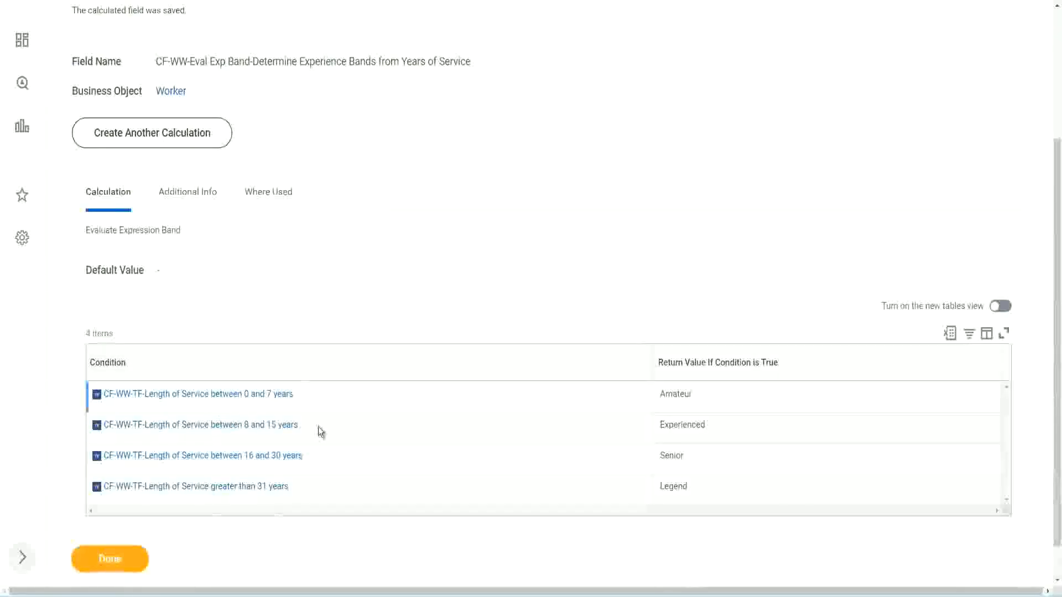
{"action": "double_click", "coordinate": [680, 393]}
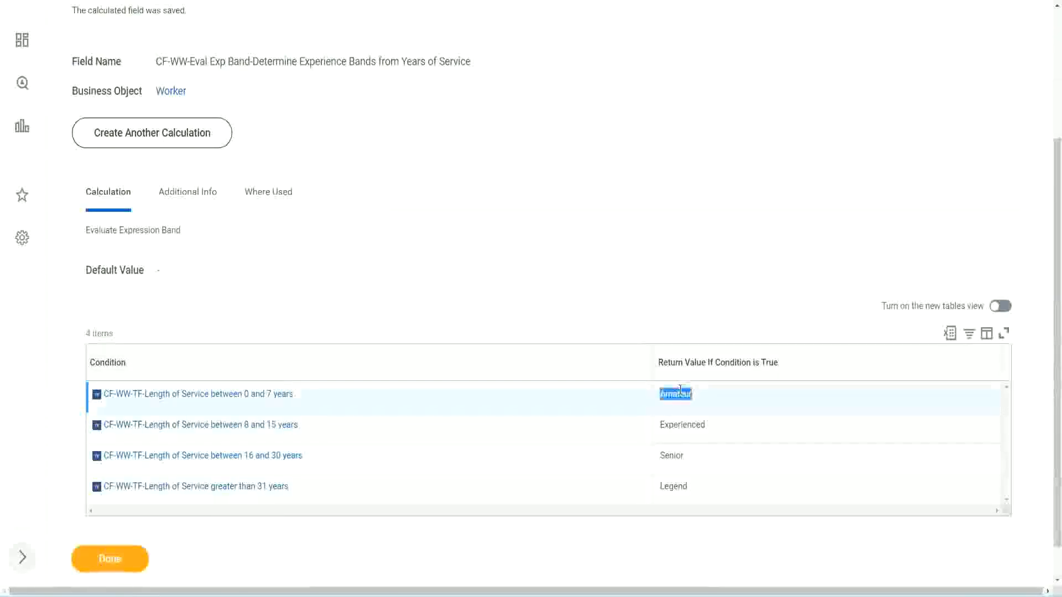
{"action": "double_click", "coordinate": [671, 426]}
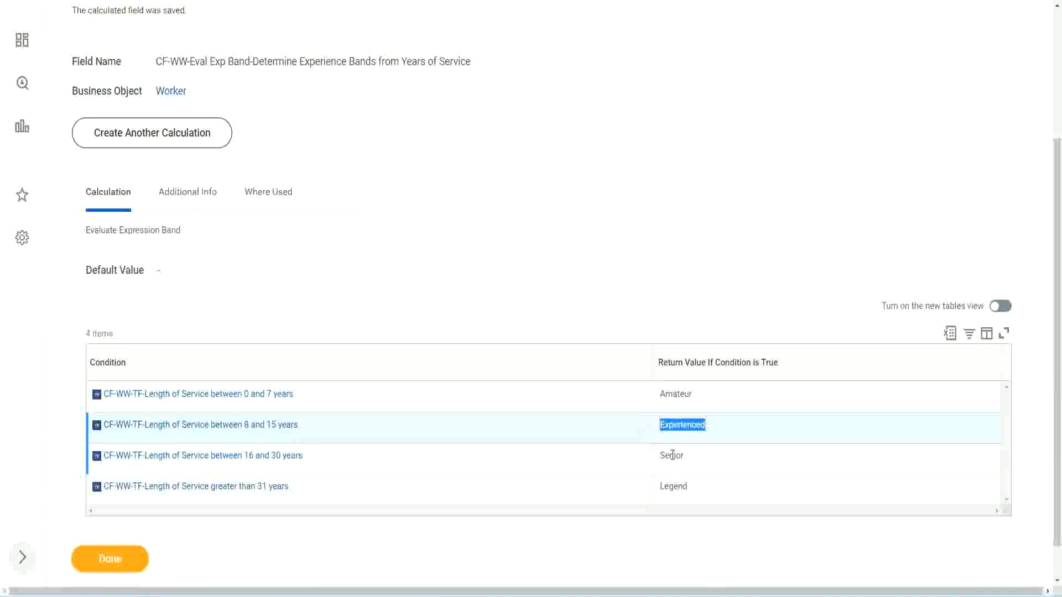
{"action": "double_click", "coordinate": [673, 455]}
{"action": "left_click", "coordinate": [676, 486]}
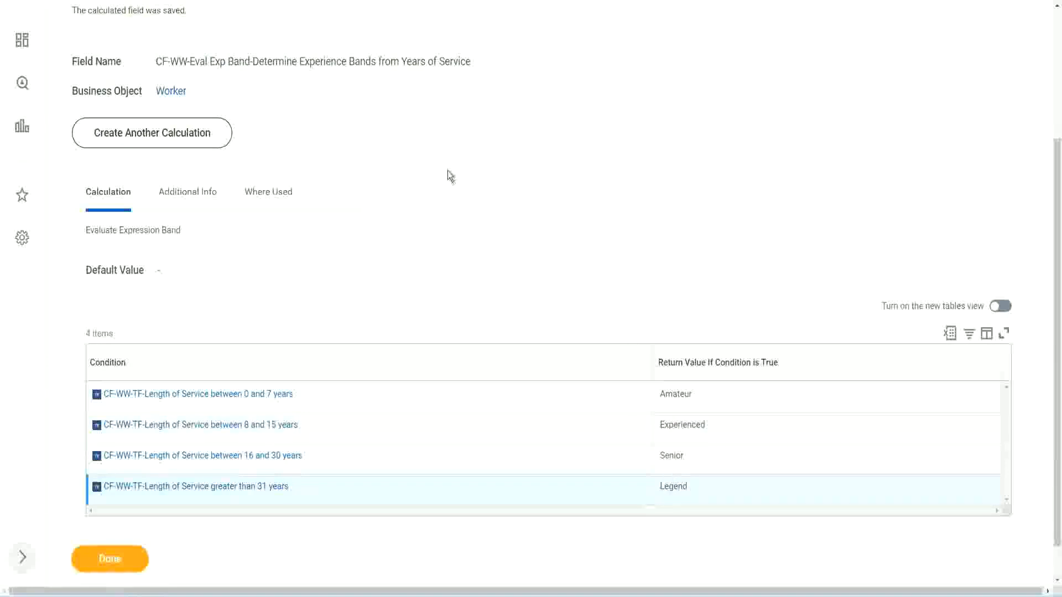
Copy the name of the saved calculated field, CF-WW-Eval Exp Band-Determine Experience Bands from Years of Service
{"action": "scroll", "coordinate": [449, 176], "scroll_direction": "up", "scroll_amount": 3}
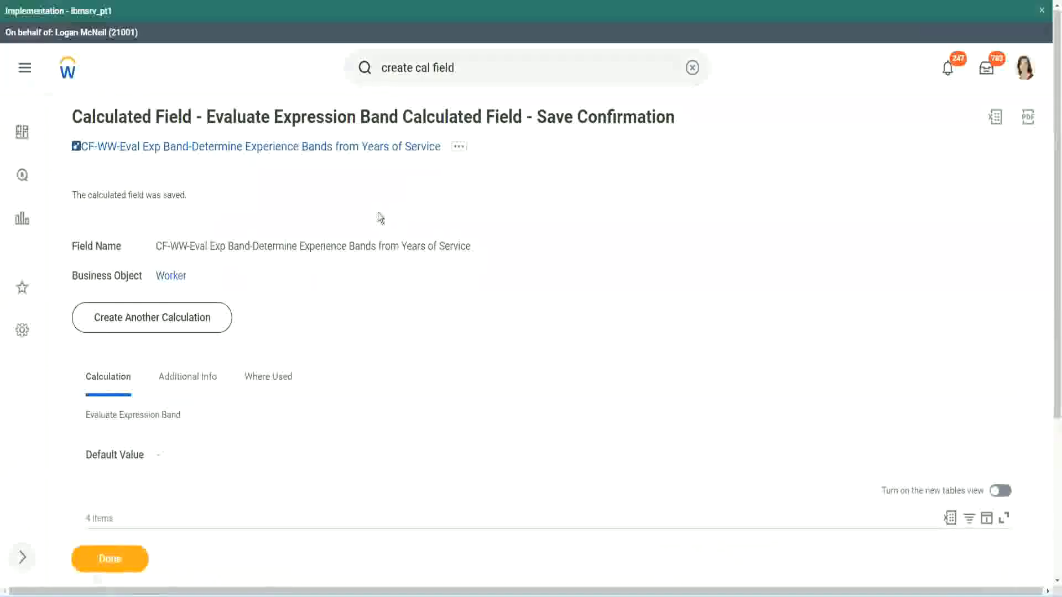
{"action": "right_click", "coordinate": [349, 147]}
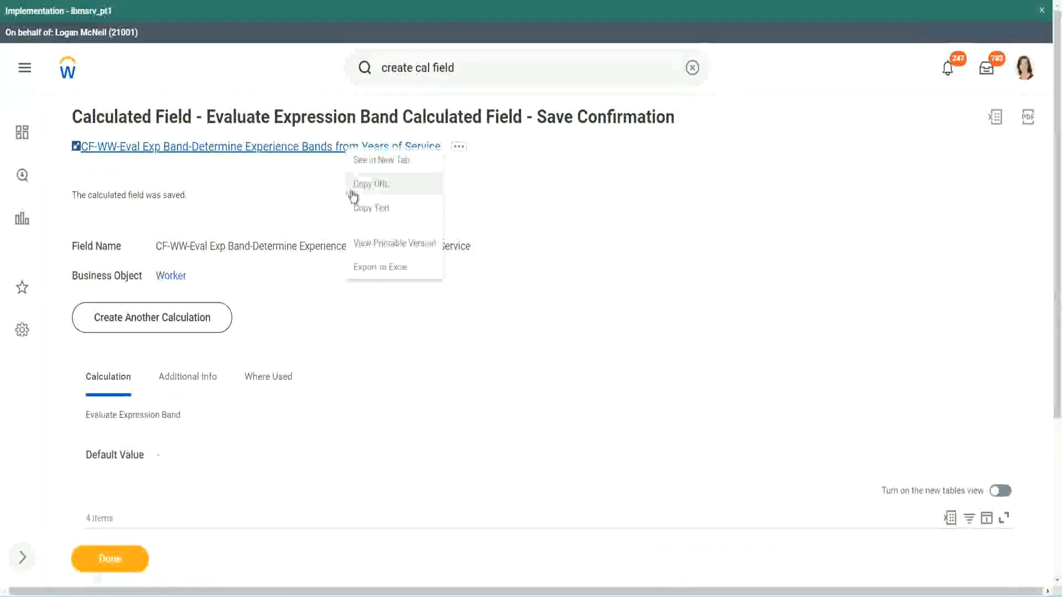
{"action": "left_click", "coordinate": [366, 211]}
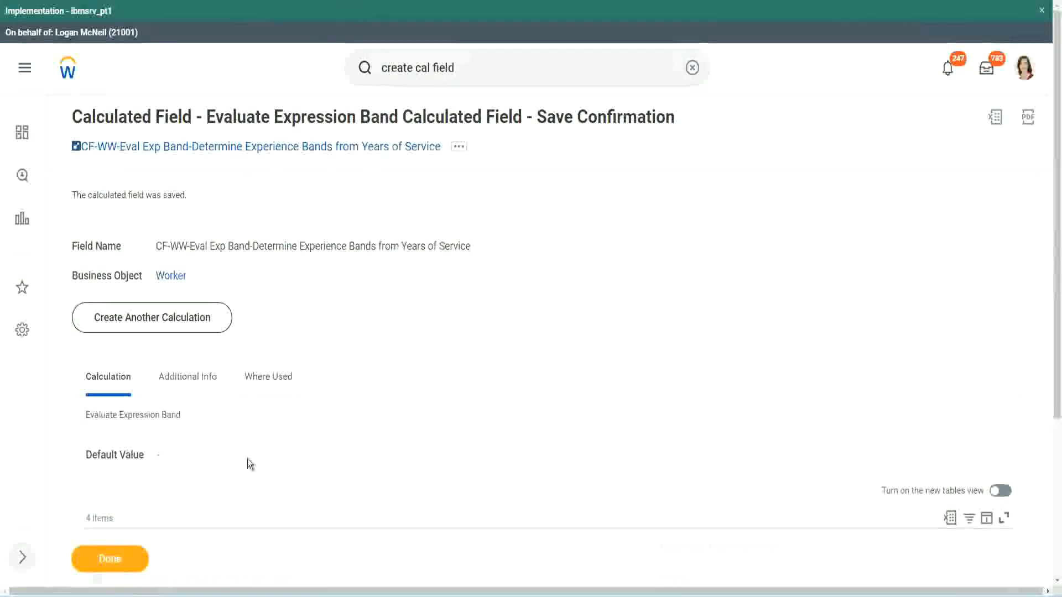
Examine the saved field's definition alongside the Calculated Fields - Functions slide and the experience band notes in Notepad++
{"action": "scroll", "coordinate": [350, 428], "scroll_direction": "down", "scroll_amount": 3}
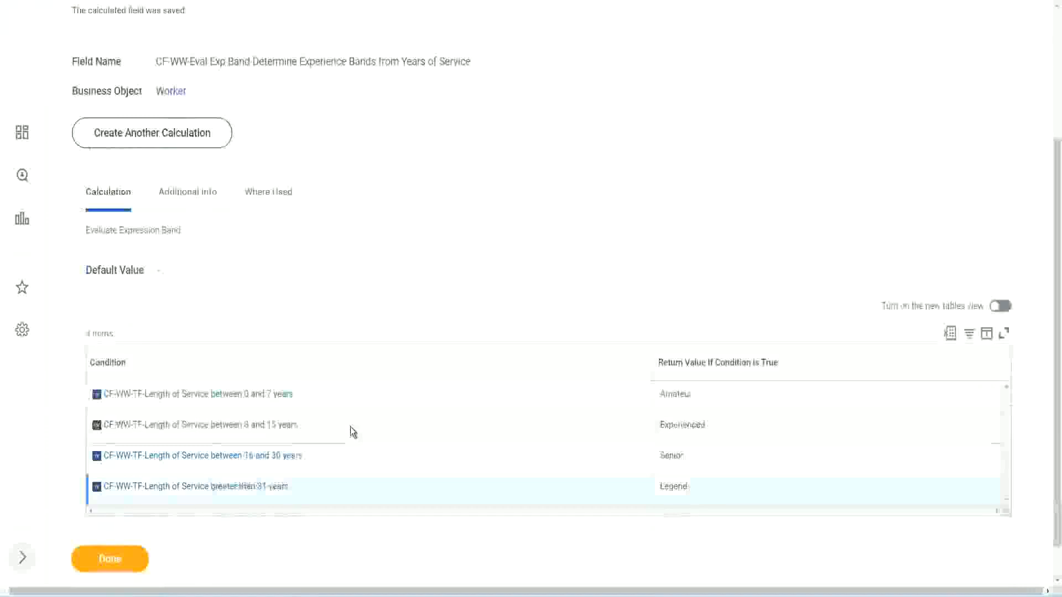
{"action": "scroll", "coordinate": [350, 427], "scroll_direction": "down", "scroll_amount": 1}
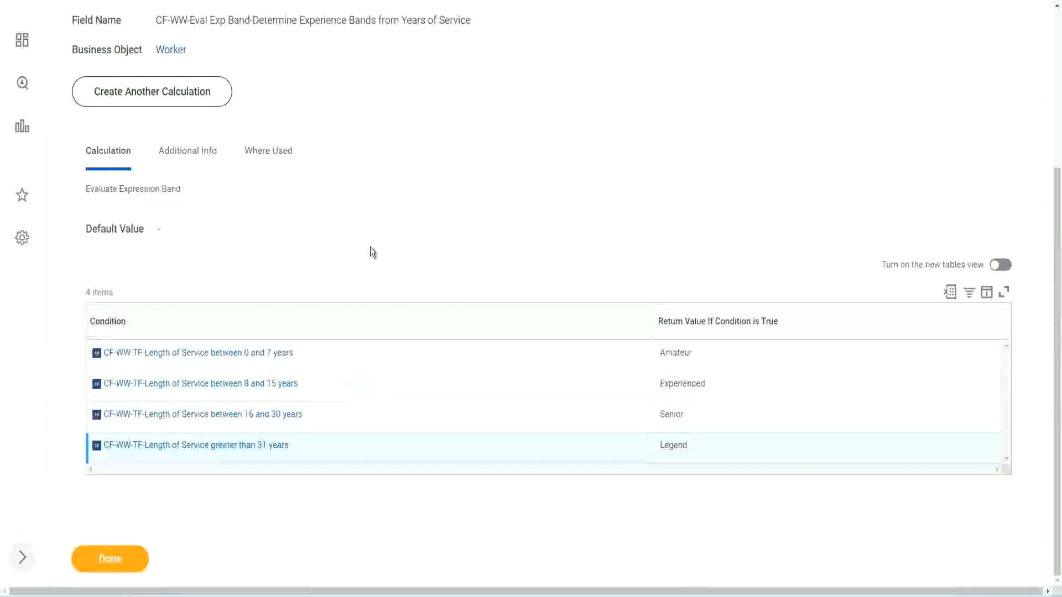
{"action": "scroll", "coordinate": [371, 252], "scroll_direction": "up", "scroll_amount": 2}
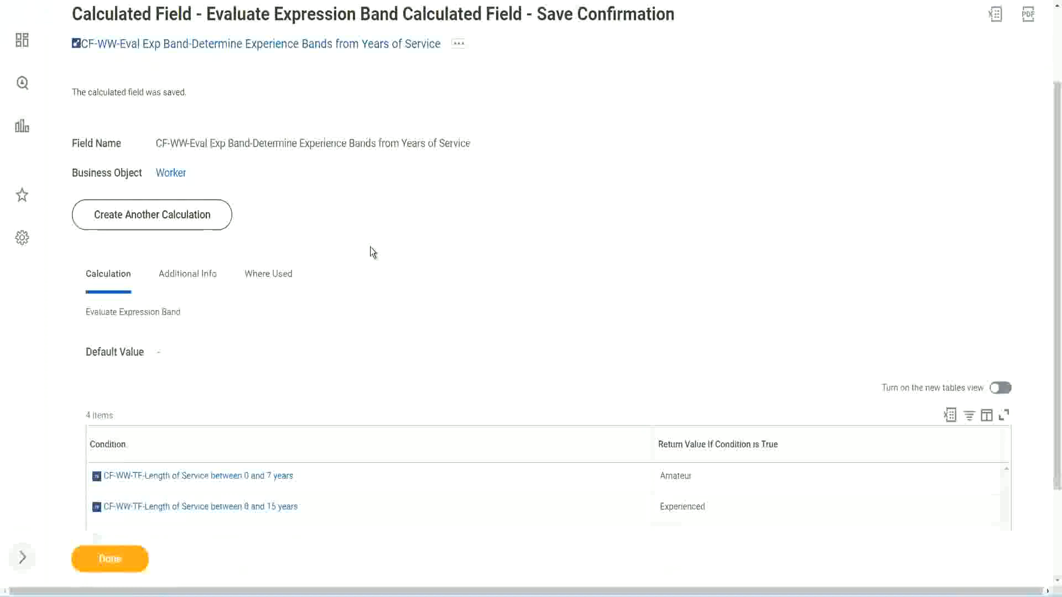
{"action": "scroll", "coordinate": [370, 247], "scroll_direction": "down", "scroll_amount": 2}
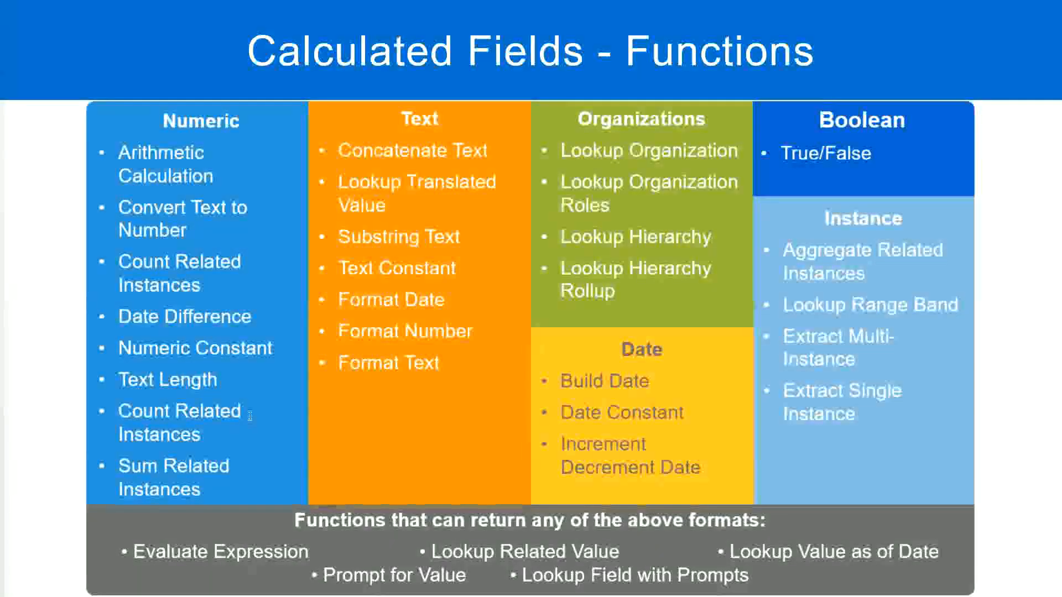
{"action": "key", "text": "alt+Tab"}
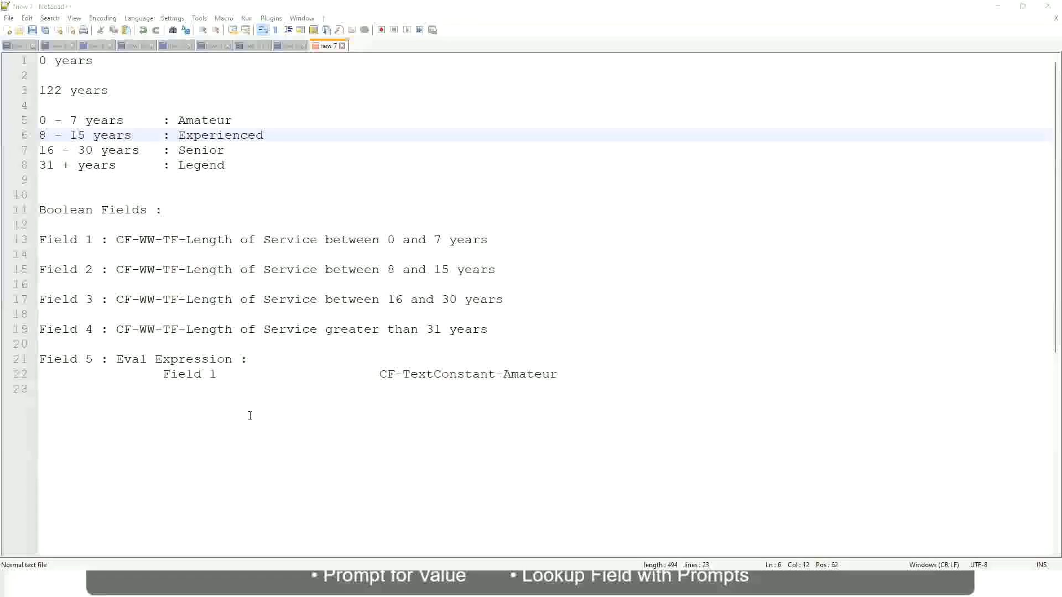
{"action": "key", "text": "alt+Tab"}
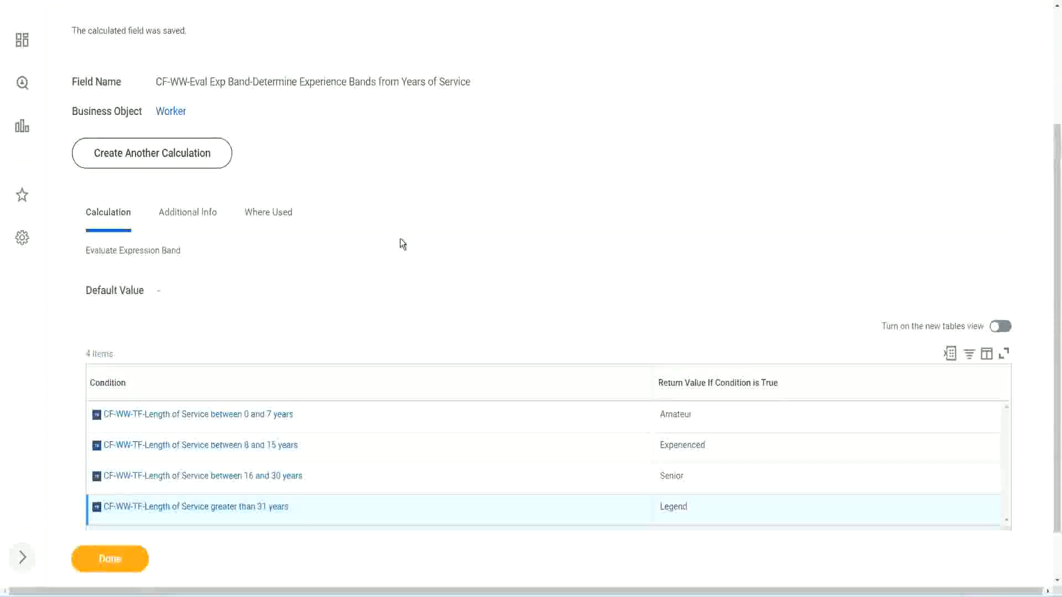
{"action": "scroll", "coordinate": [400, 238], "scroll_direction": "up", "scroll_amount": 3}
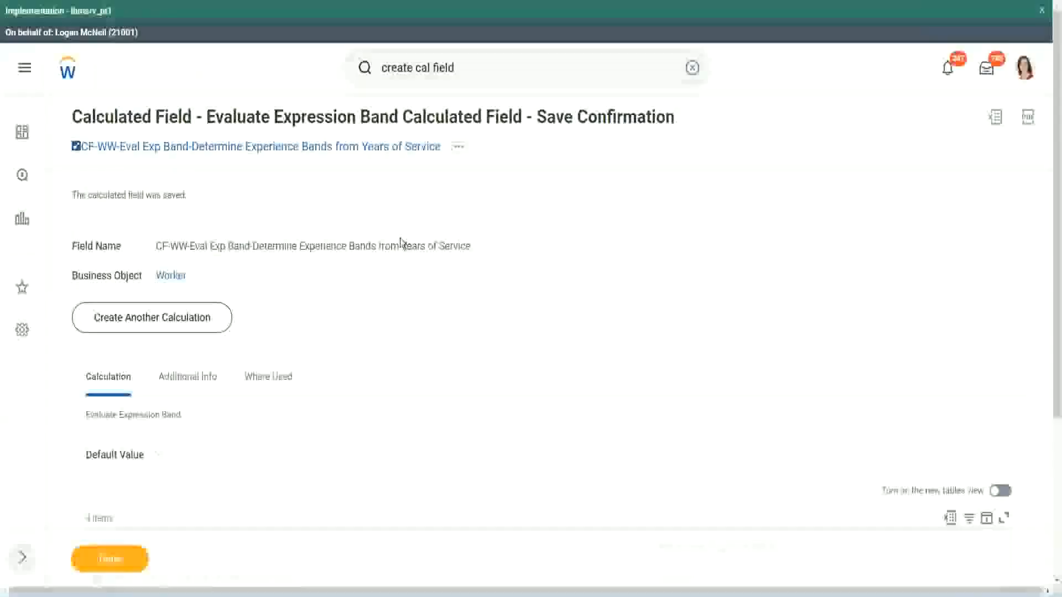
{"action": "scroll", "coordinate": [400, 238], "scroll_direction": "down", "scroll_amount": 4}
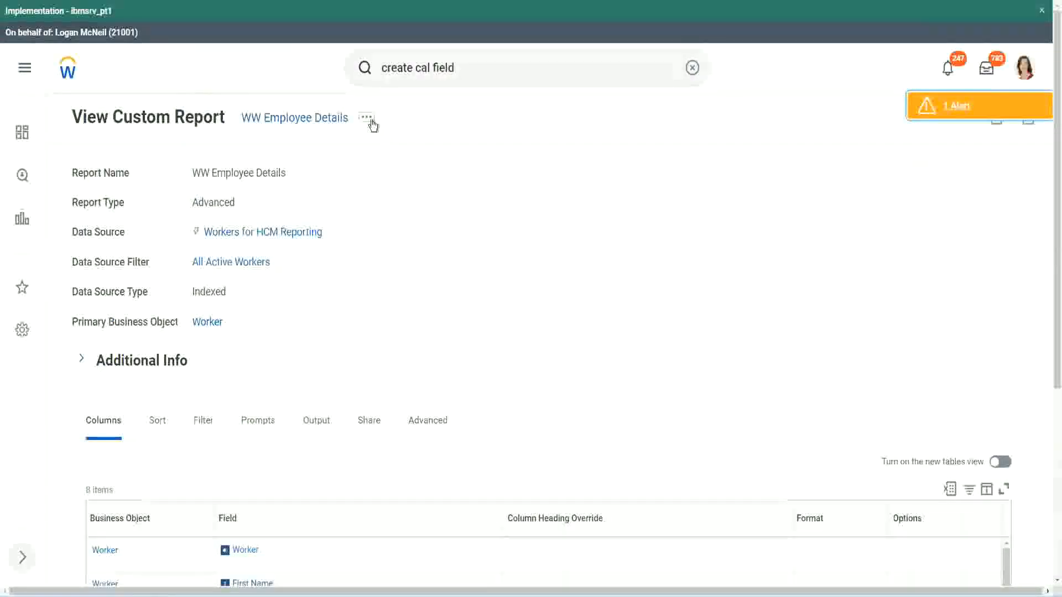
Open the WW Employee Details custom report for editing
{"action": "left_click", "coordinate": [366, 117]}
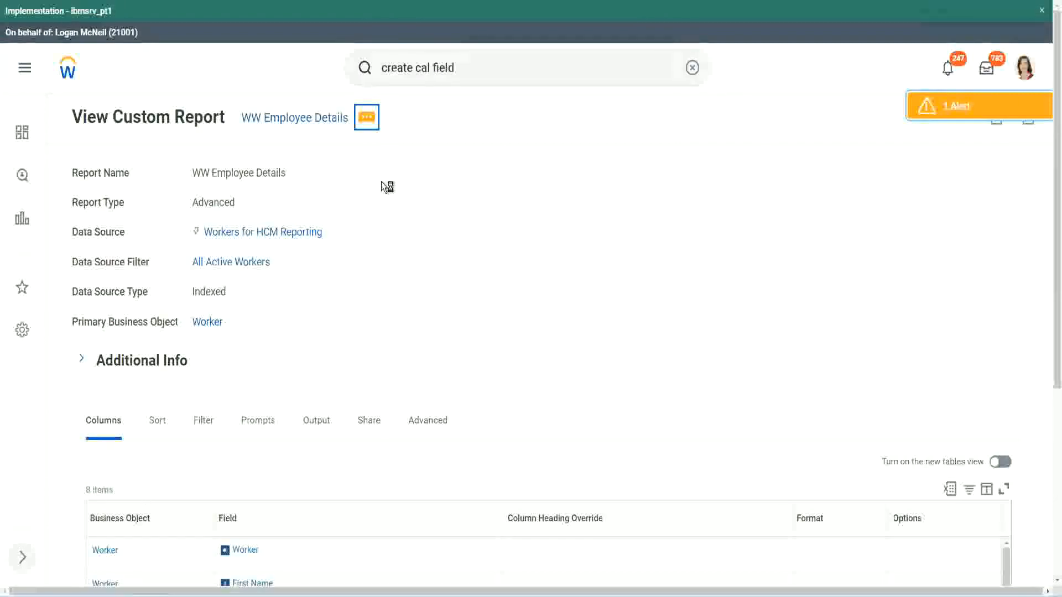
{"action": "mouse_move", "coordinate": [429, 183]}
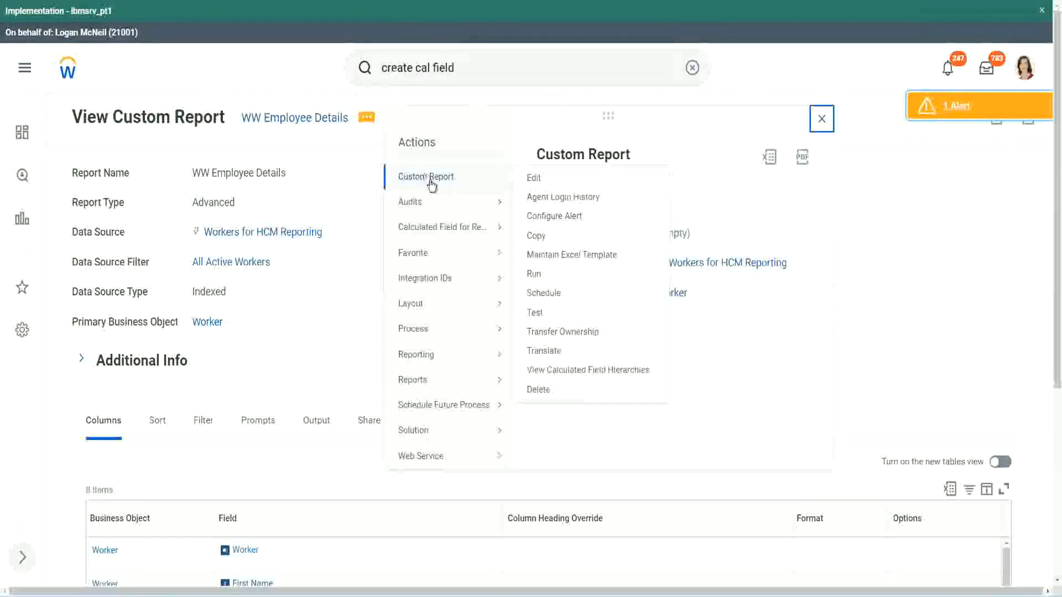
{"action": "left_click", "coordinate": [534, 179]}
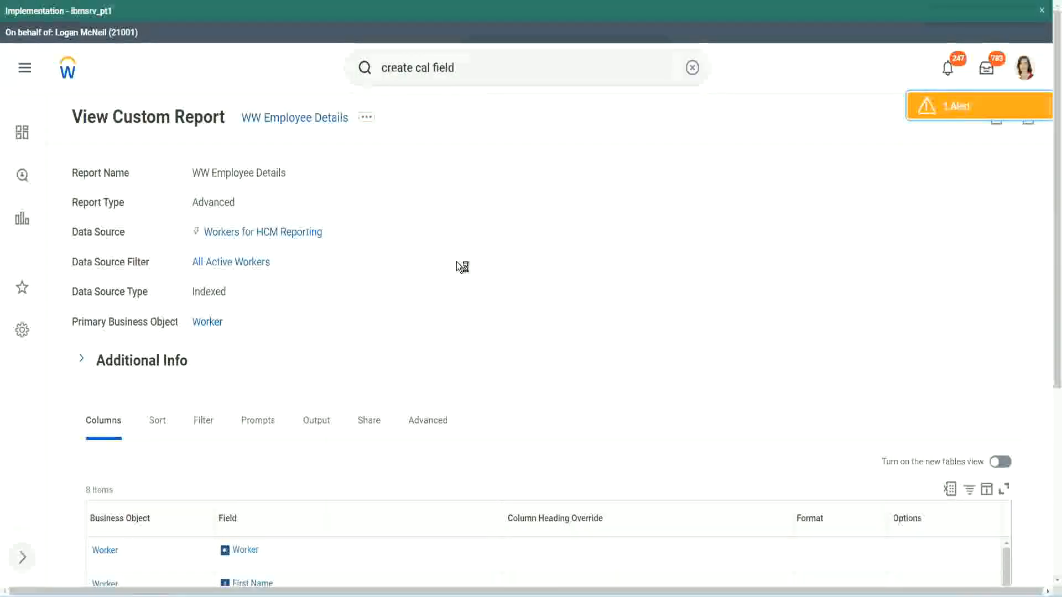
{"action": "scroll", "coordinate": [456, 261], "scroll_direction": "down", "scroll_amount": 1}
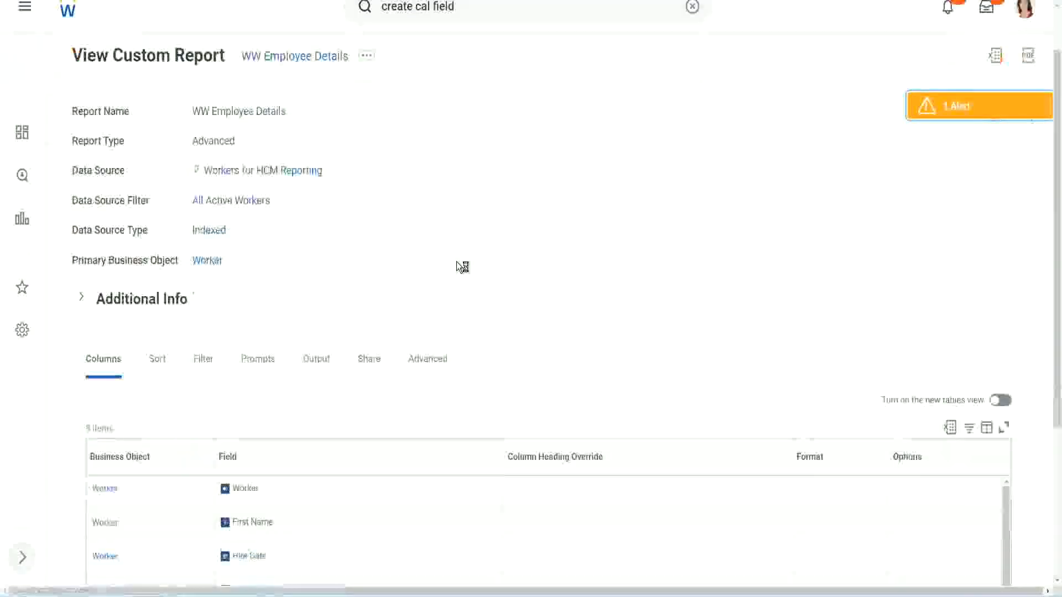
{"action": "scroll", "coordinate": [457, 262], "scroll_direction": "down", "scroll_amount": 4}
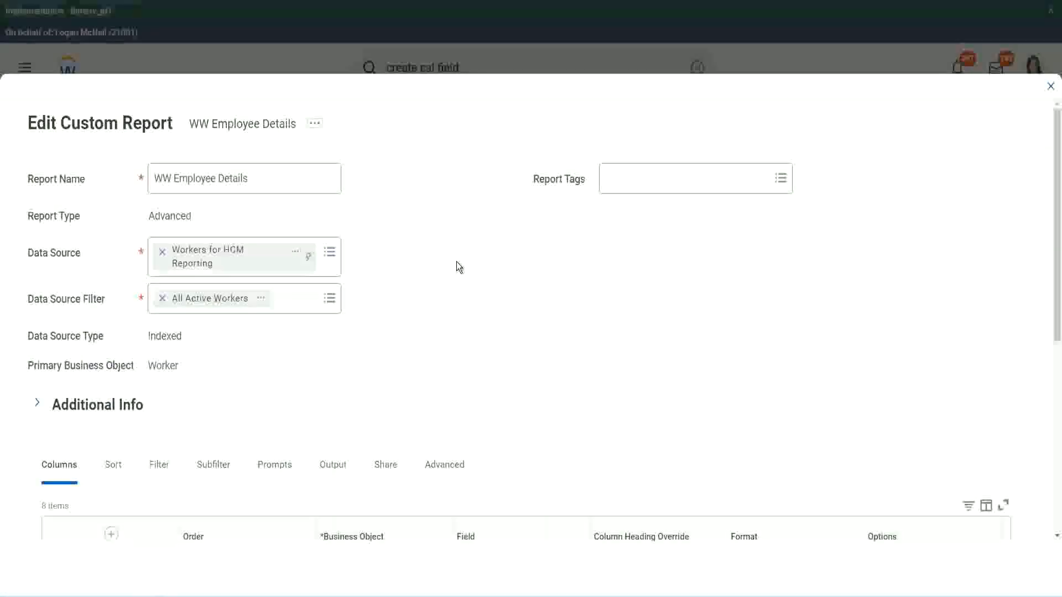
Add a Worker row below the Experience Bands column and fill its Field search with the copied name of that column's calculated field
{"action": "scroll", "coordinate": [457, 265], "scroll_direction": "down", "scroll_amount": 8}
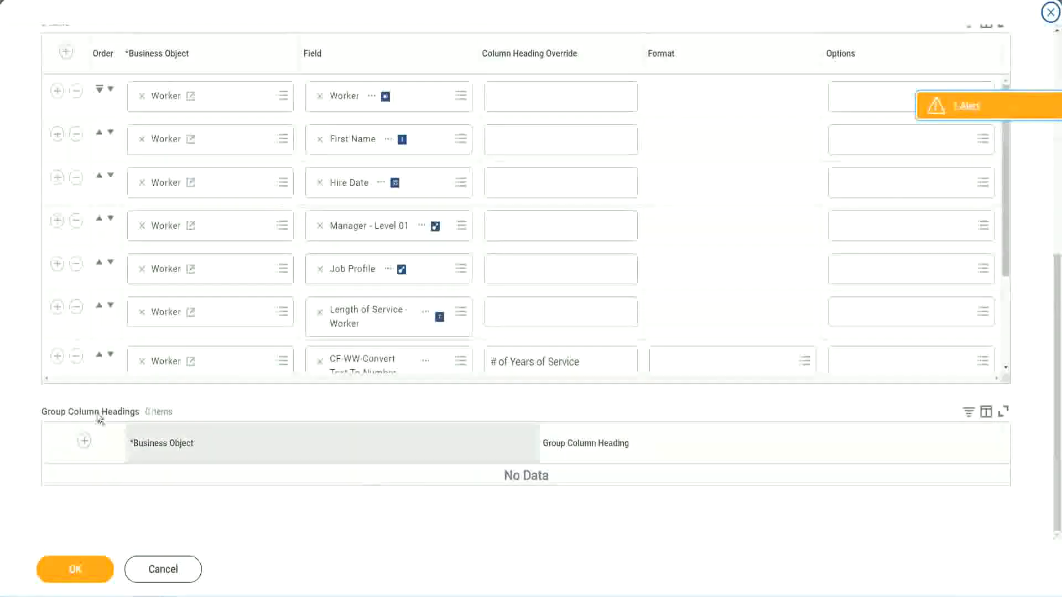
{"action": "scroll", "coordinate": [221, 267], "scroll_direction": "down", "scroll_amount": 3}
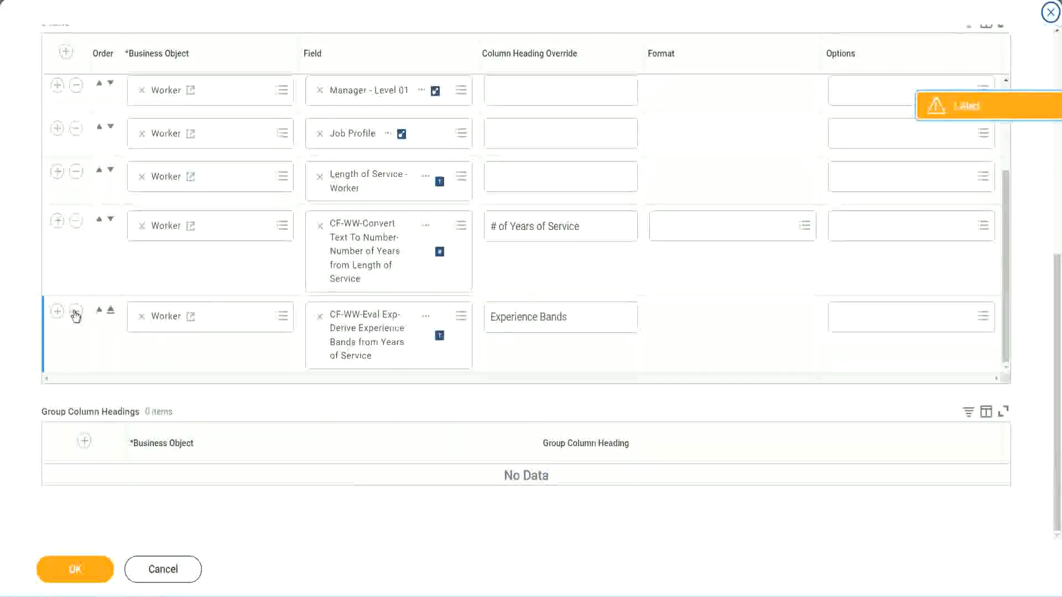
{"action": "left_click", "coordinate": [57, 311]}
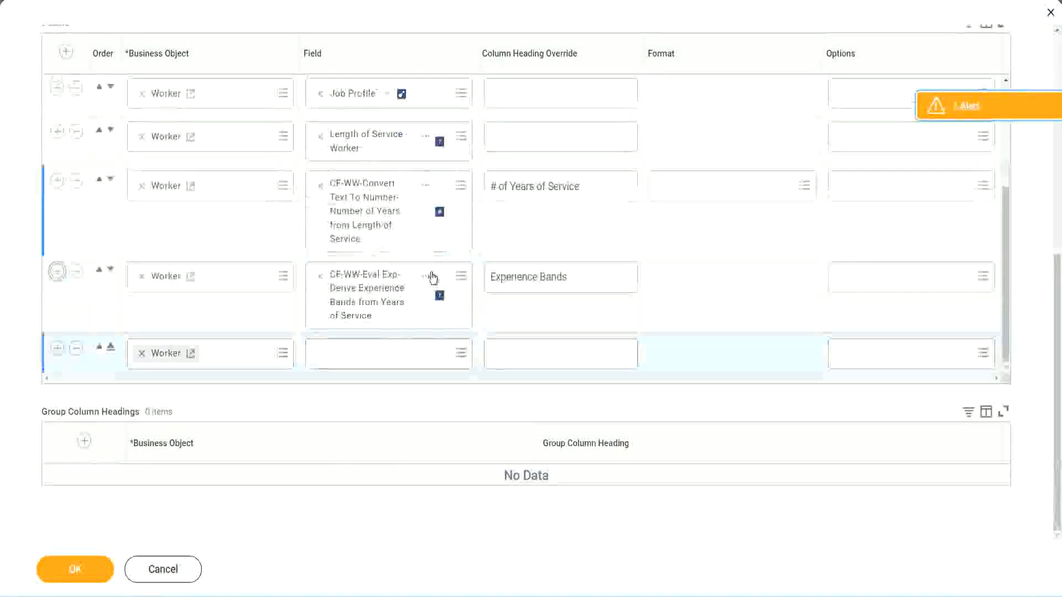
{"action": "right_click", "coordinate": [370, 297]}
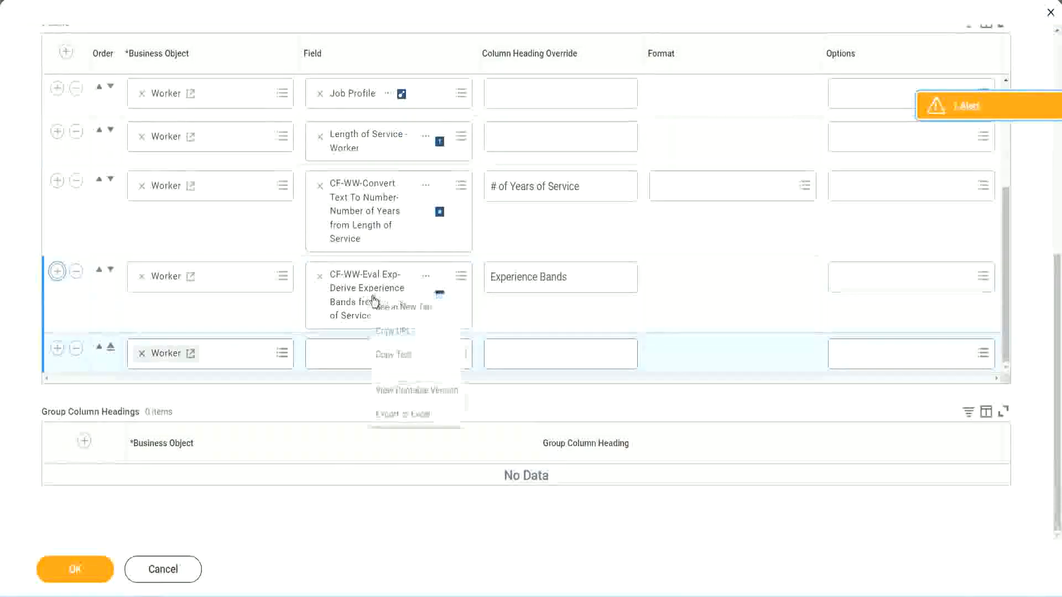
{"action": "left_click", "coordinate": [398, 356]}
{"action": "left_click", "coordinate": [332, 360]}
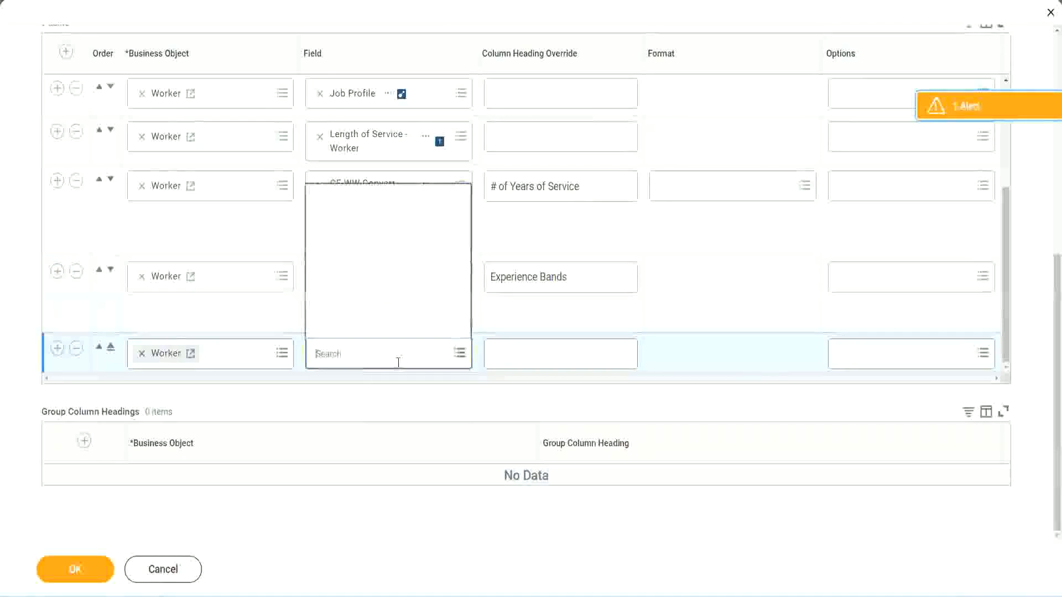
{"action": "key", "text": "ctrl+v"}
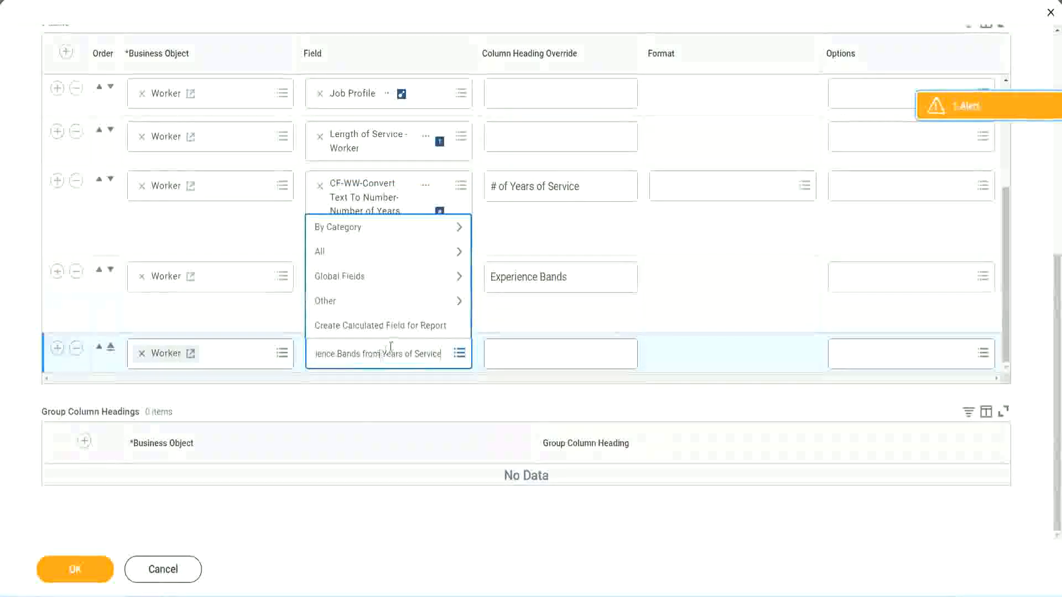
{"action": "key", "text": "Return"}
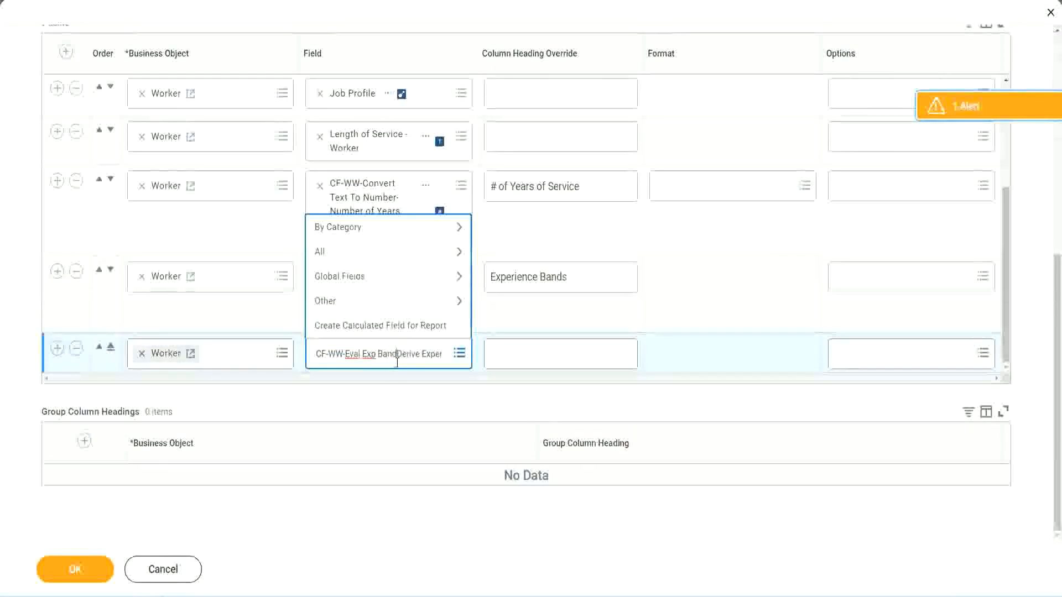
Shorten the search text to CF-WW-Eval Exp Band and select CF-WW-Eval Exp Band-Determine Experience Bands from Years of Service for the new row
{"action": "key", "text": "Delete"}
{"action": "key", "text": "Delete"}
{"action": "key", "text": "Delete"}
{"action": "key", "text": "Delete"}
{"action": "key", "text": "Delete"}
{"action": "key", "text": "Delete"}
{"action": "key", "text": "Delete"}
{"action": "key", "text": "Delete"}
{"action": "key", "text": "Delete"}
{"action": "key", "text": "Delete"}
{"action": "key", "text": "Delete"}
{"action": "key", "text": "Delete"}
{"action": "key", "text": "Return"}
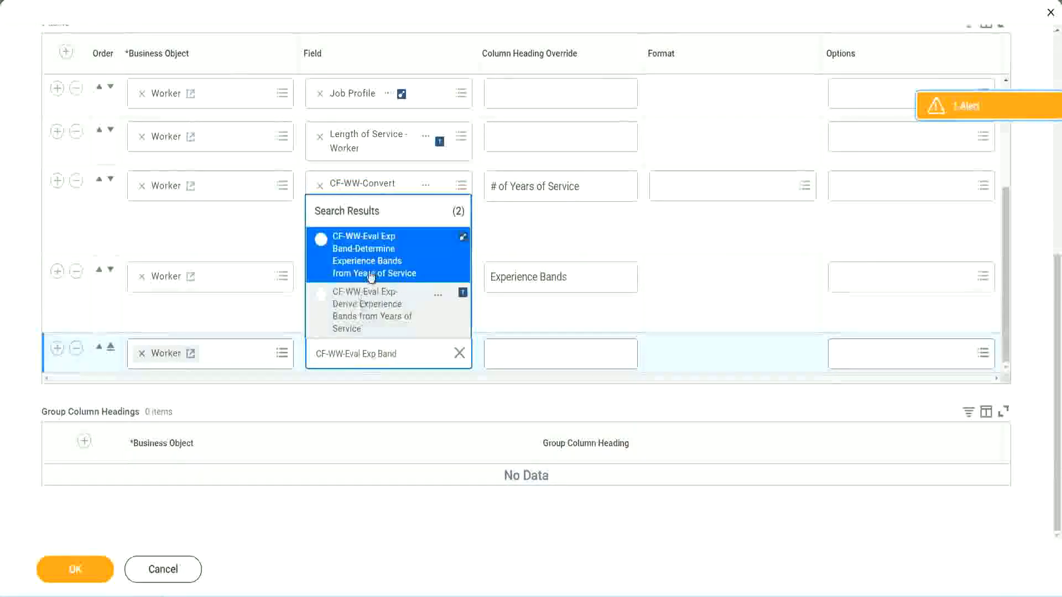
{"action": "left_click", "coordinate": [388, 262]}
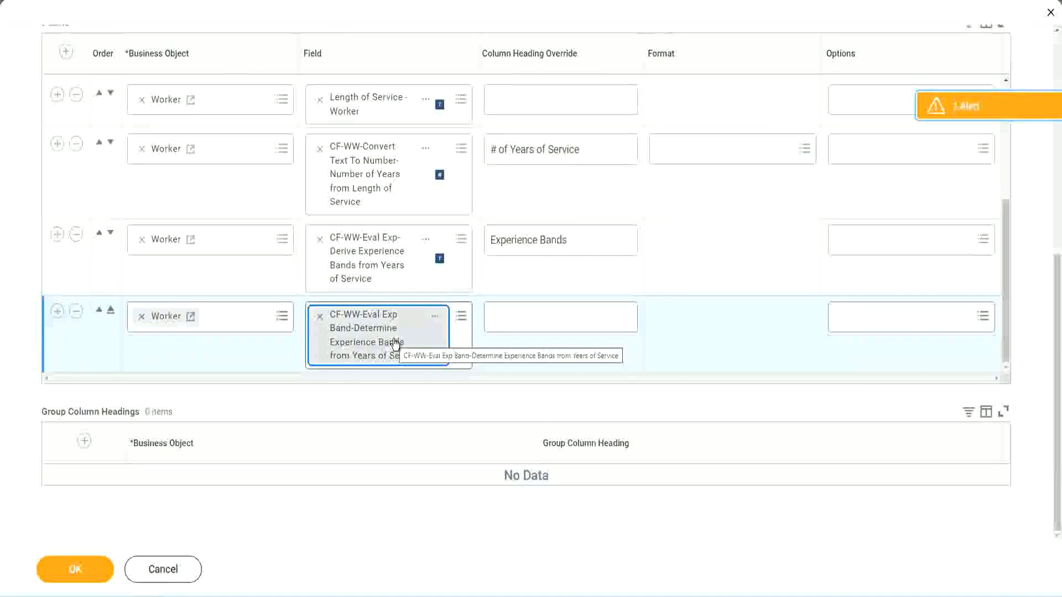
Set the new column's heading override to Experience Bands (Eval Exp Bands), reusing the existing heading text, and save the report definition
{"action": "left_click", "coordinate": [584, 241]}
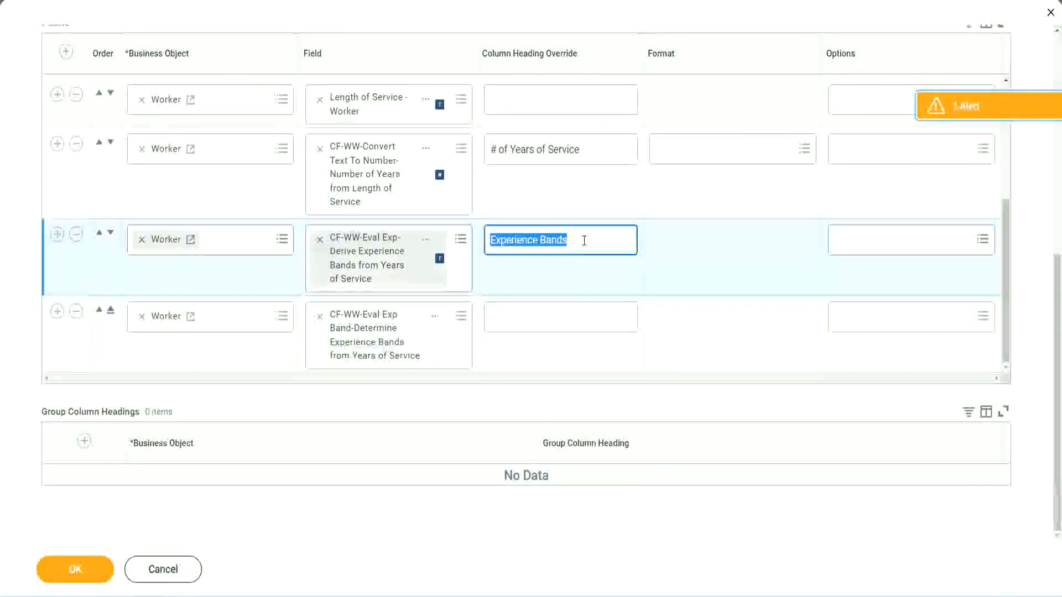
{"action": "left_click", "coordinate": [515, 316]}
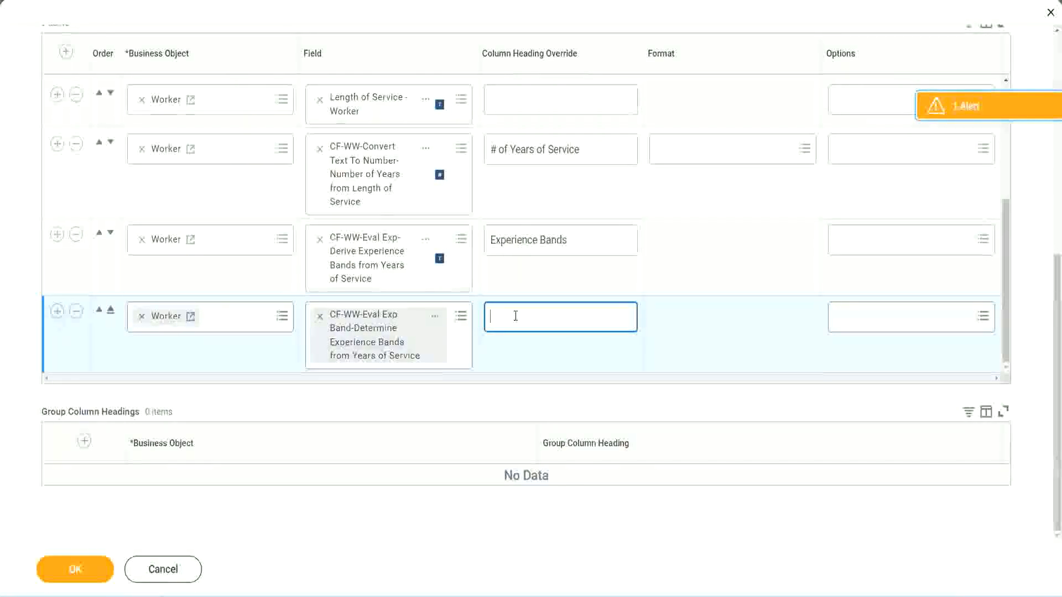
{"action": "key", "text": "ctrl+v"}
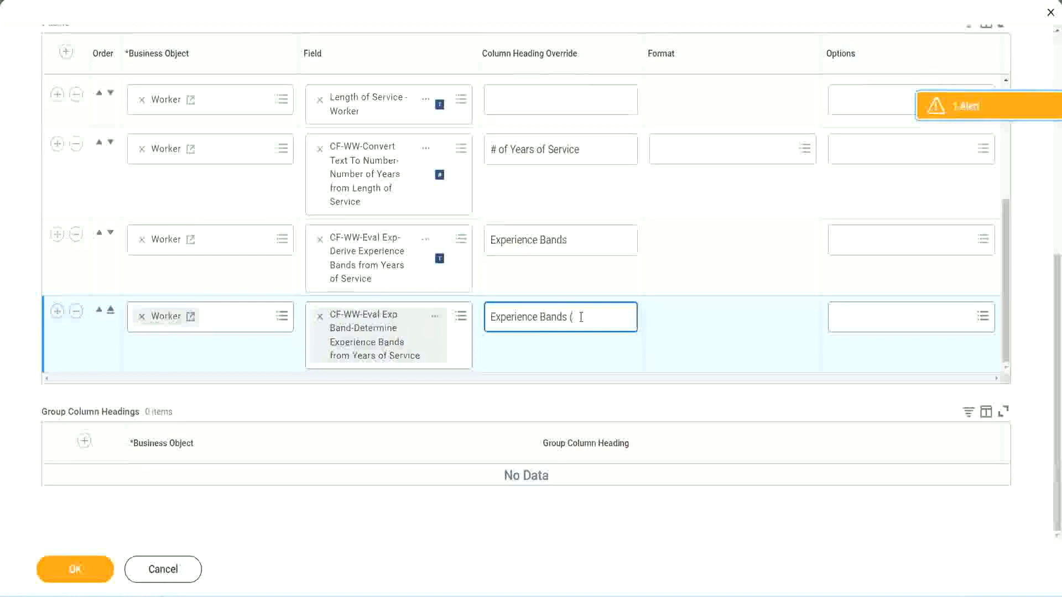
{"action": "type", "text": "al E"}
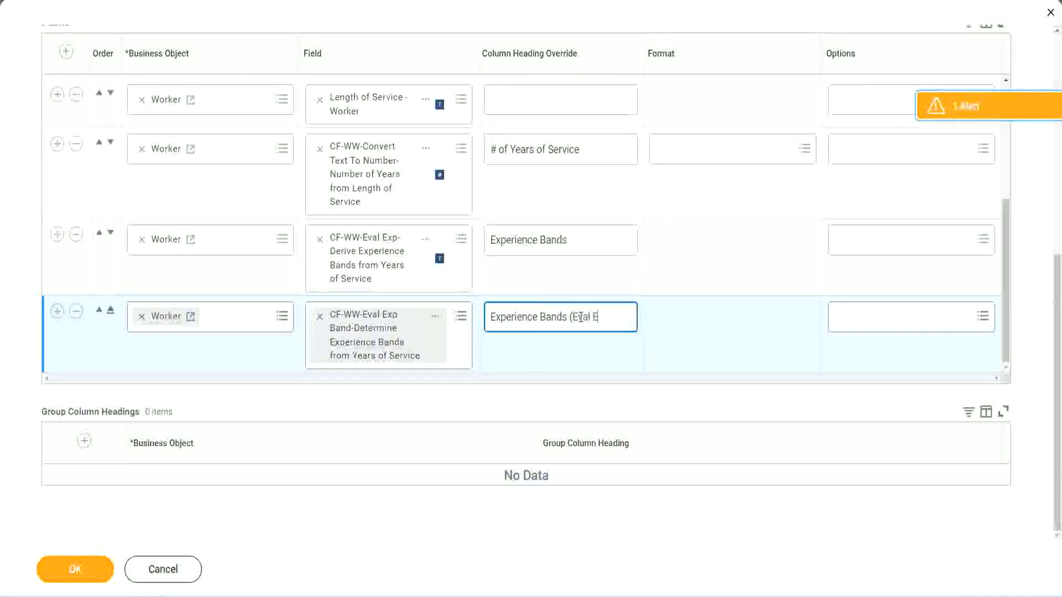
{"action": "type", "text": "xp Bands)"}
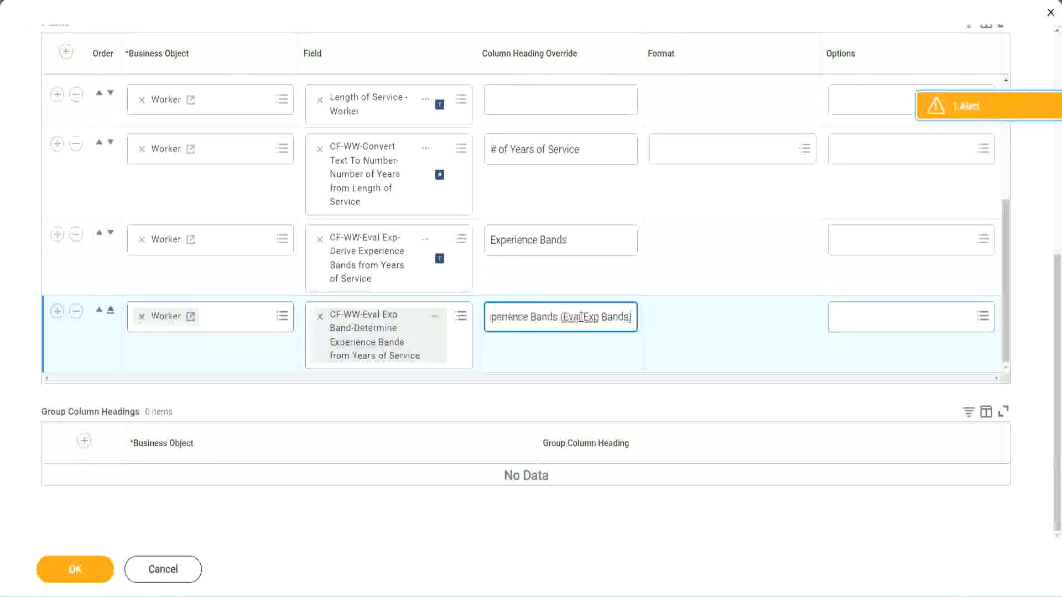
{"action": "double_click", "coordinate": [592, 318]}
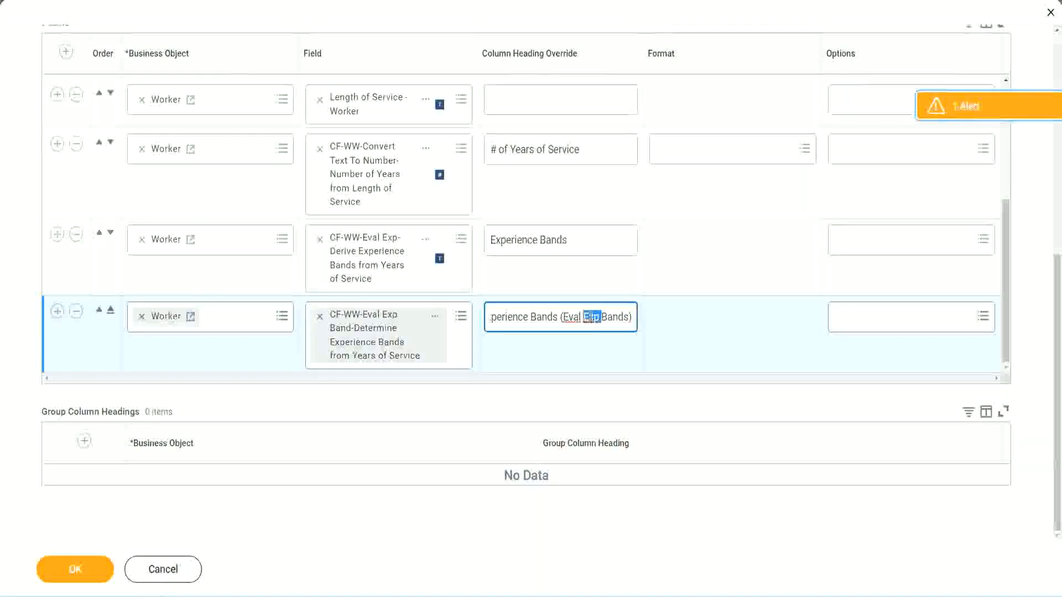
{"action": "left_click", "coordinate": [611, 314]}
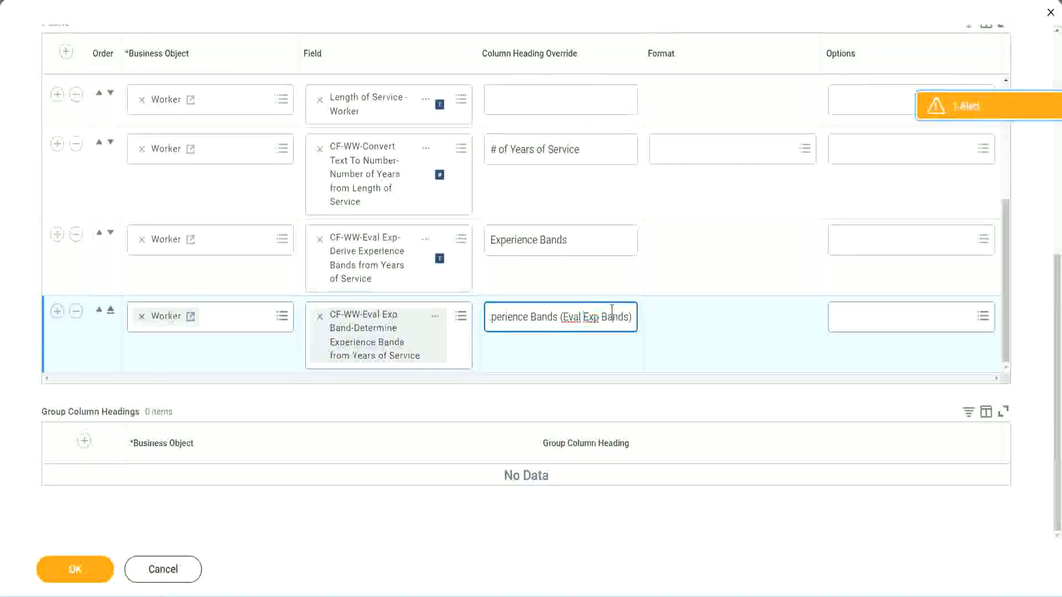
{"action": "left_click", "coordinate": [80, 572]}
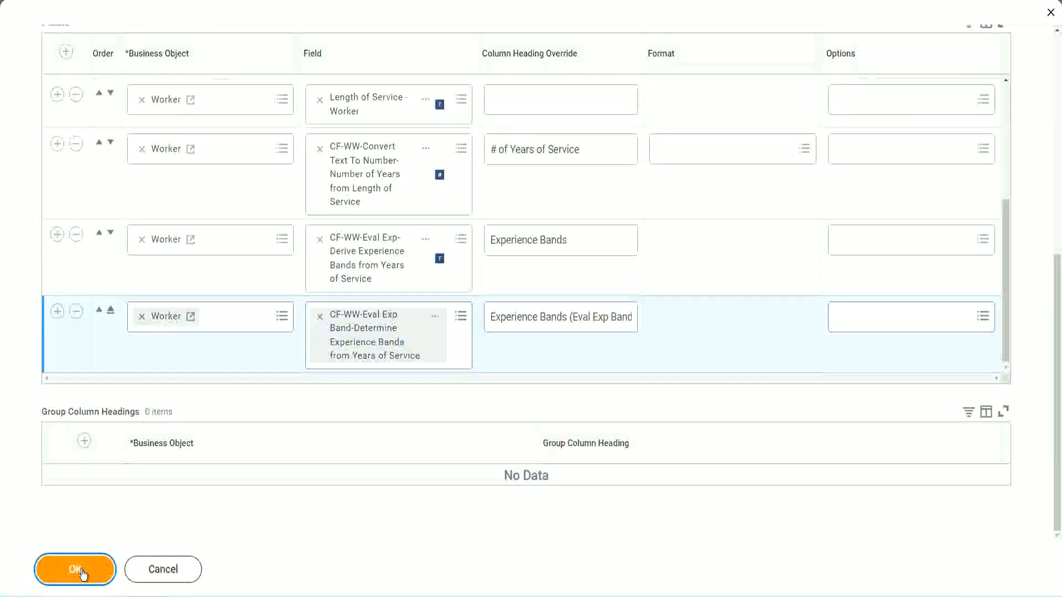